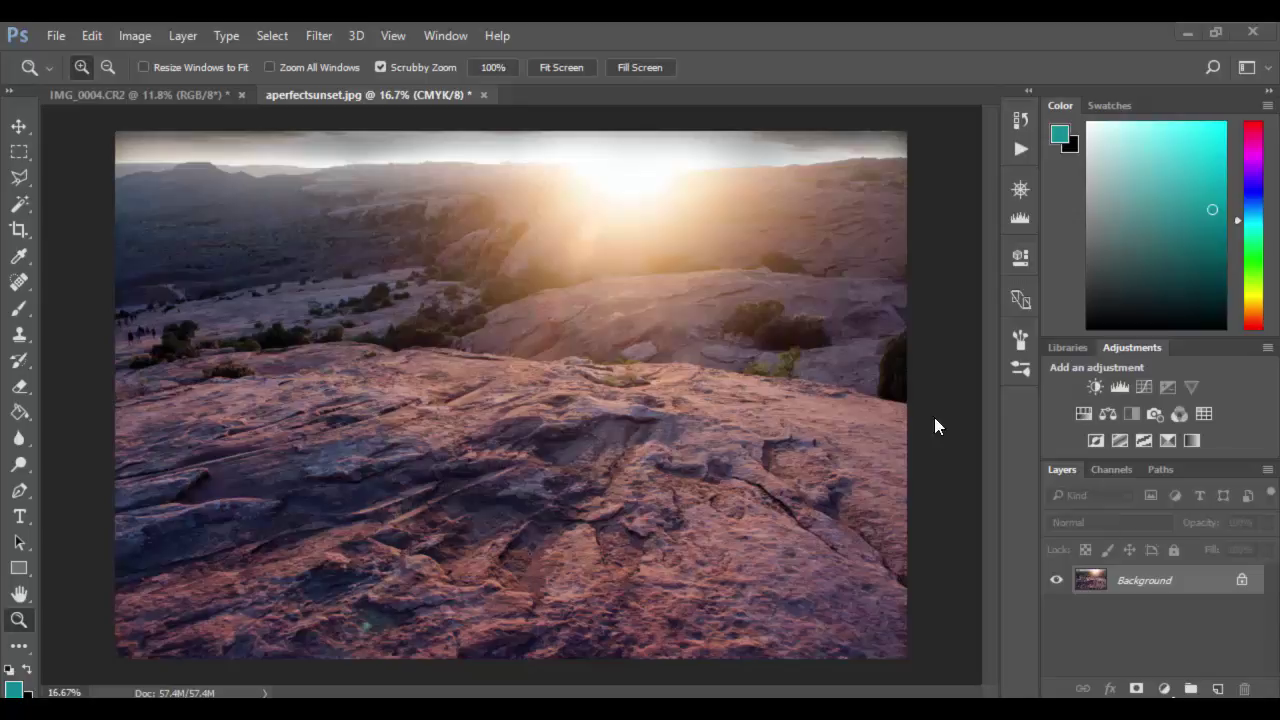
Flip between IMG_0004.CR2 and aperfectsunset.jpg, then open the Image menu on the sunset photo.
left_click(147, 95)
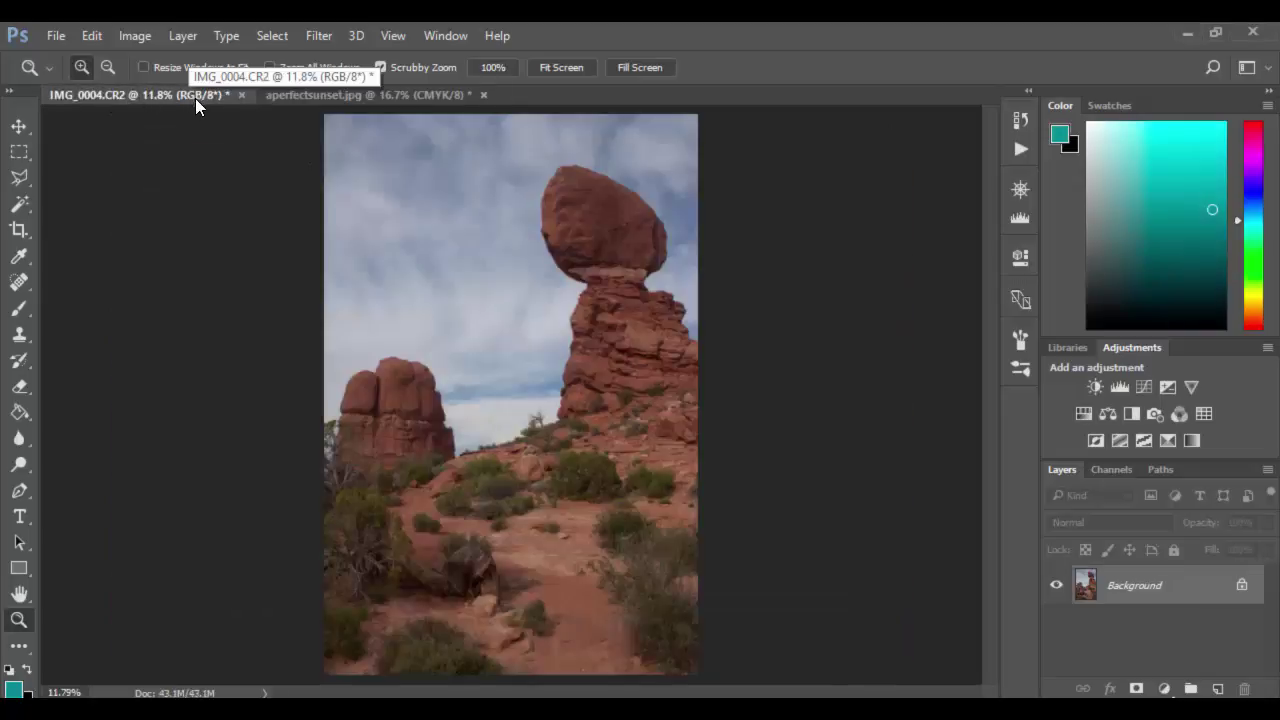
left_click(387, 95)
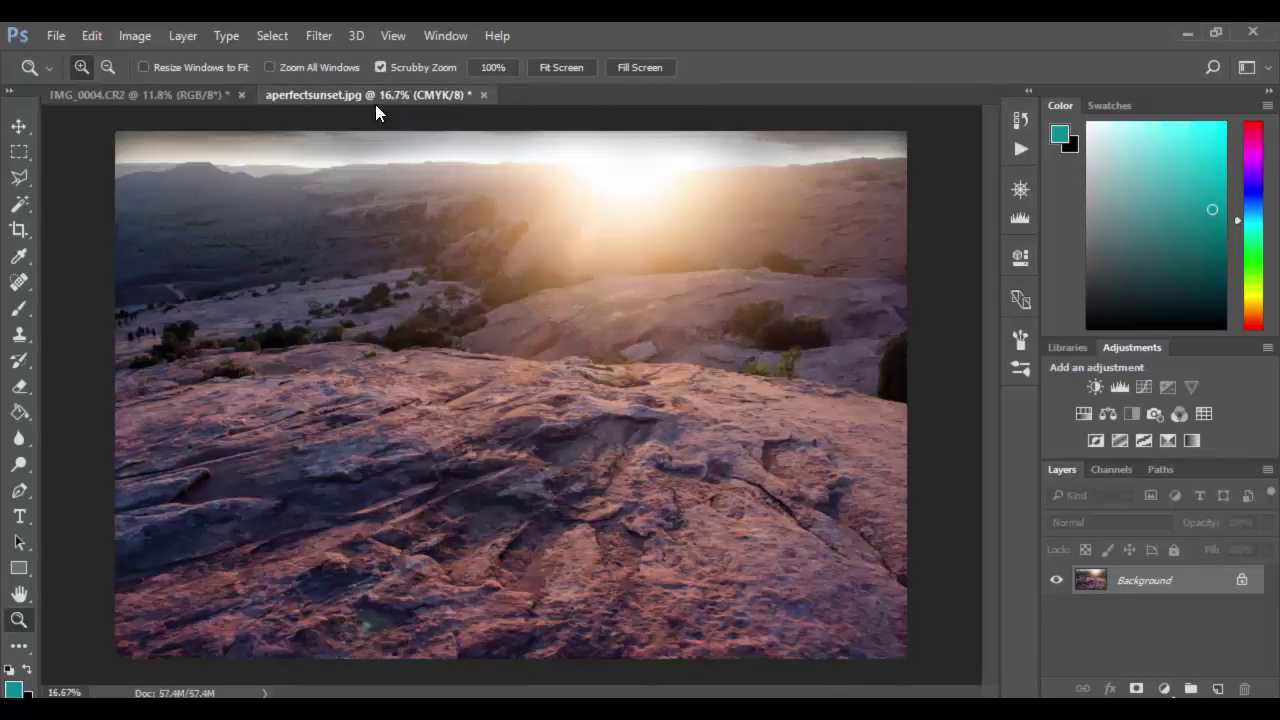
left_click(181, 94)
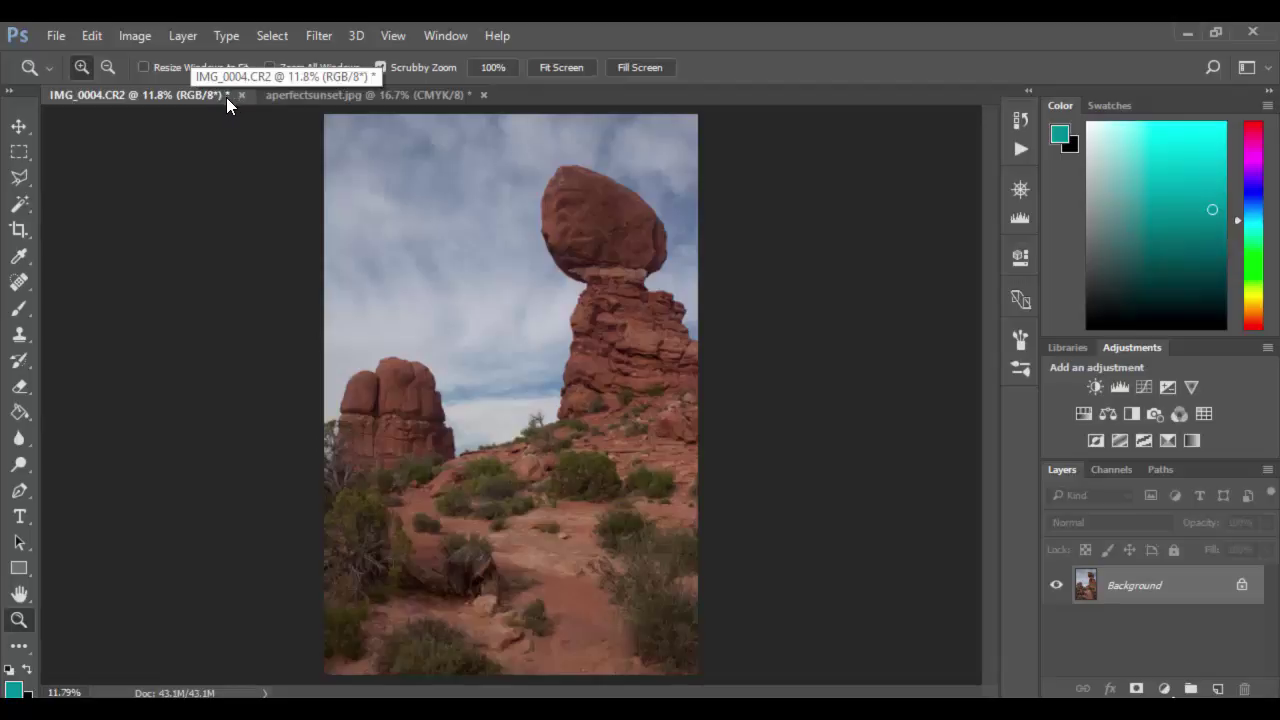
left_click(364, 96)
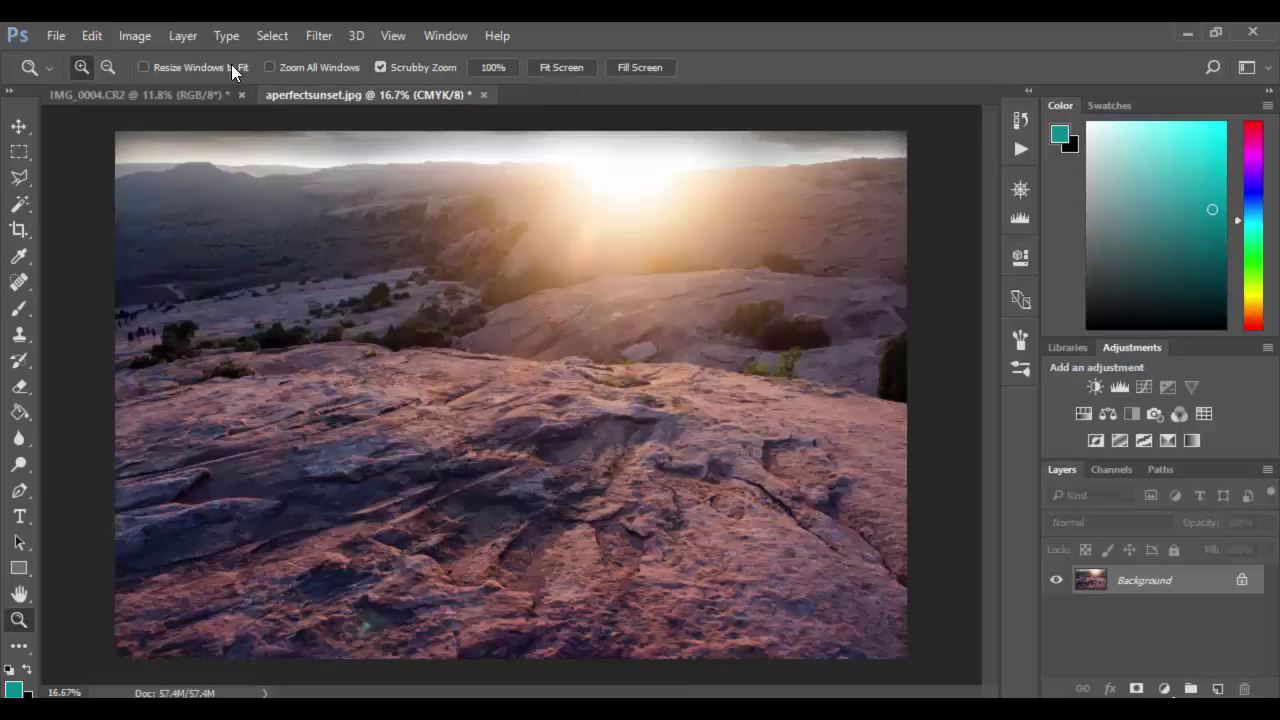
left_click(130, 35)
Close the Image > Mode menu without converting the sunset photo to RGB Color.
mouse_move(147, 60)
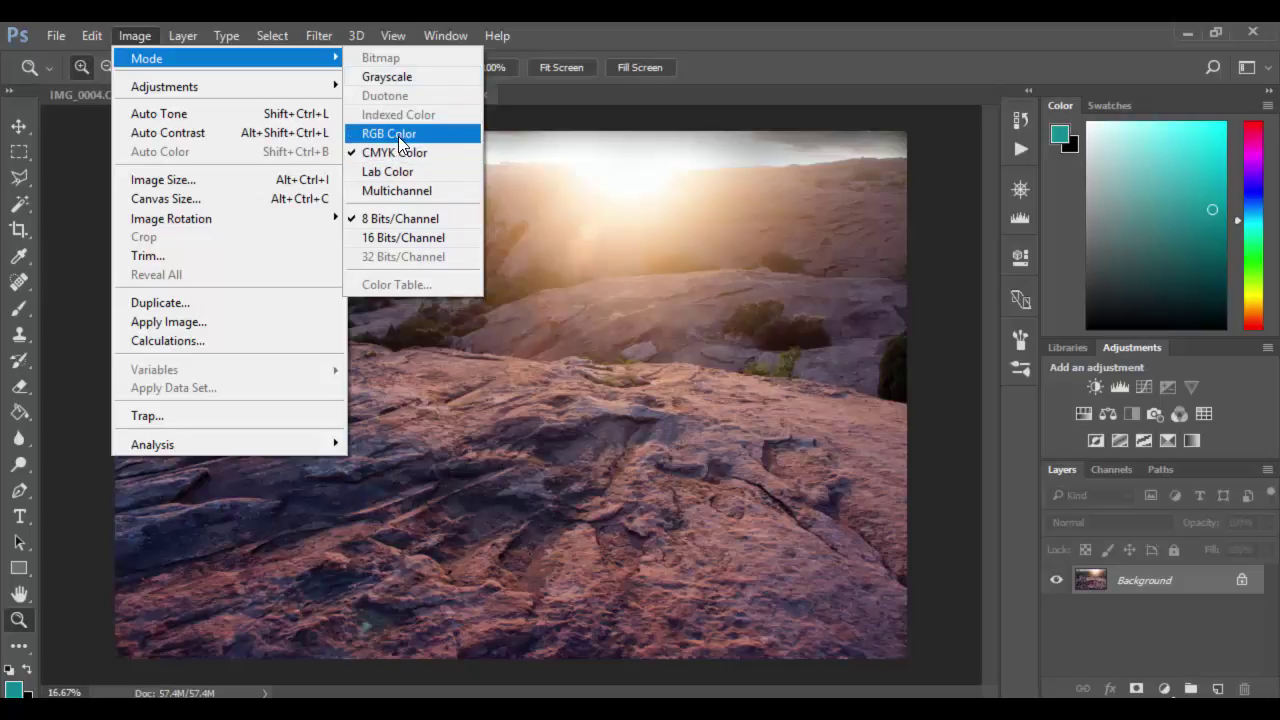
left_click(566, 108)
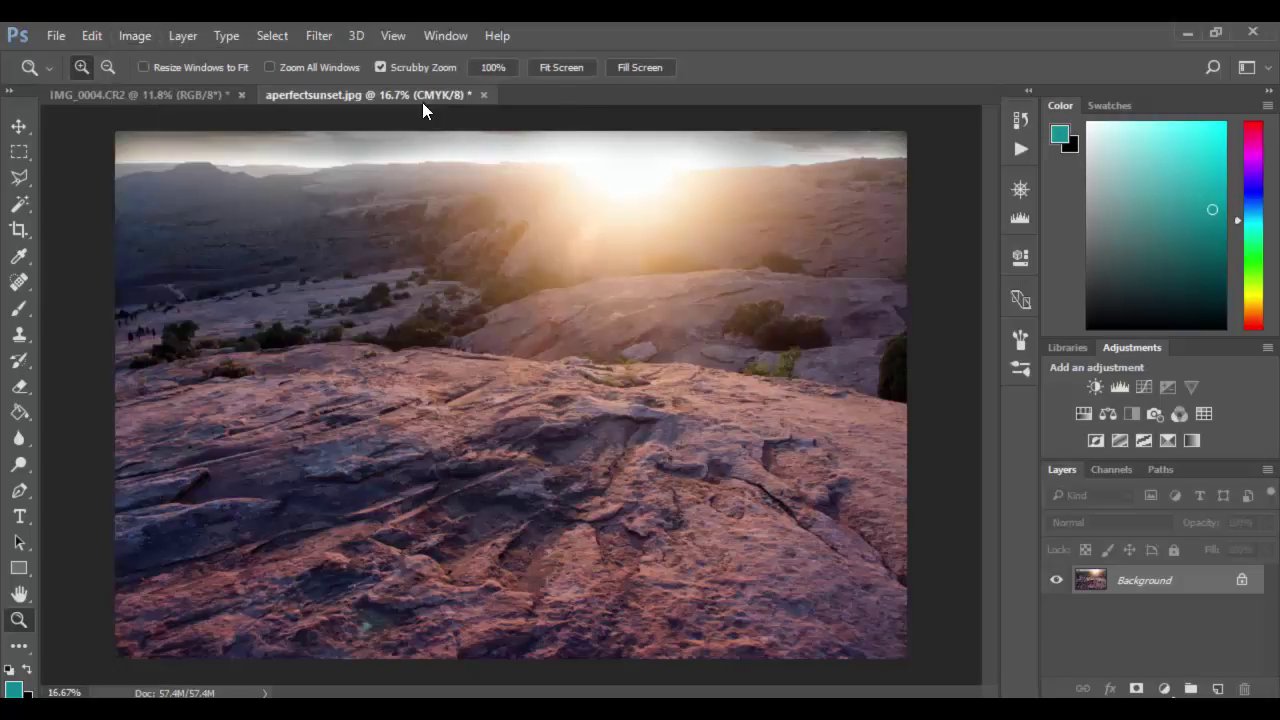
Bring IMG_0004.CR2 forward and view its Red, Green and Blue channels, then the RGB composite.
left_click(161, 96)
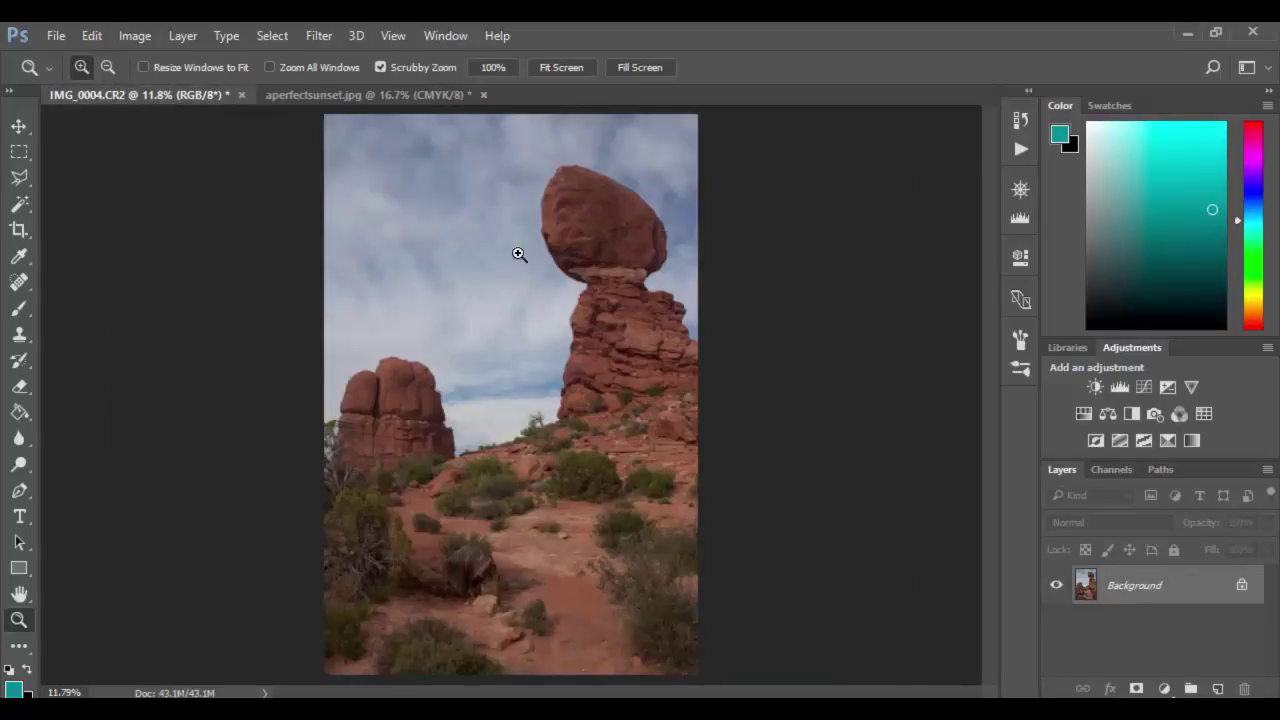
left_click(1115, 470)
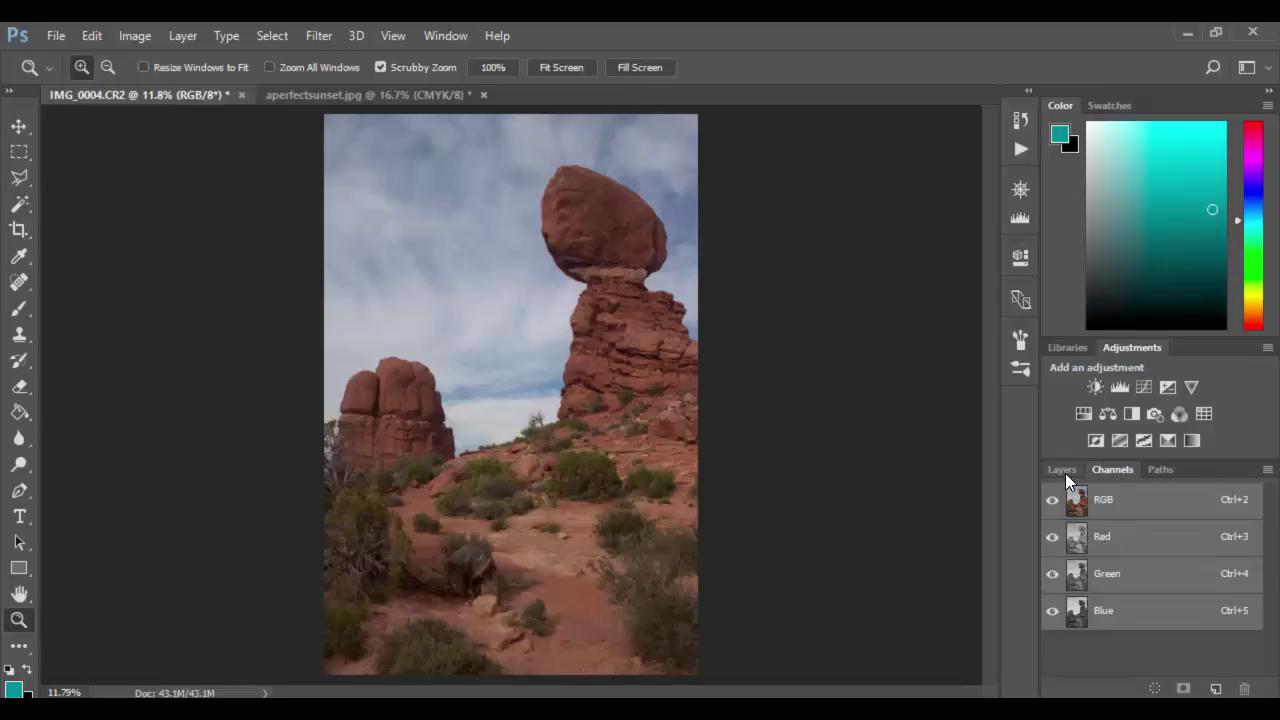
left_click(1143, 546)
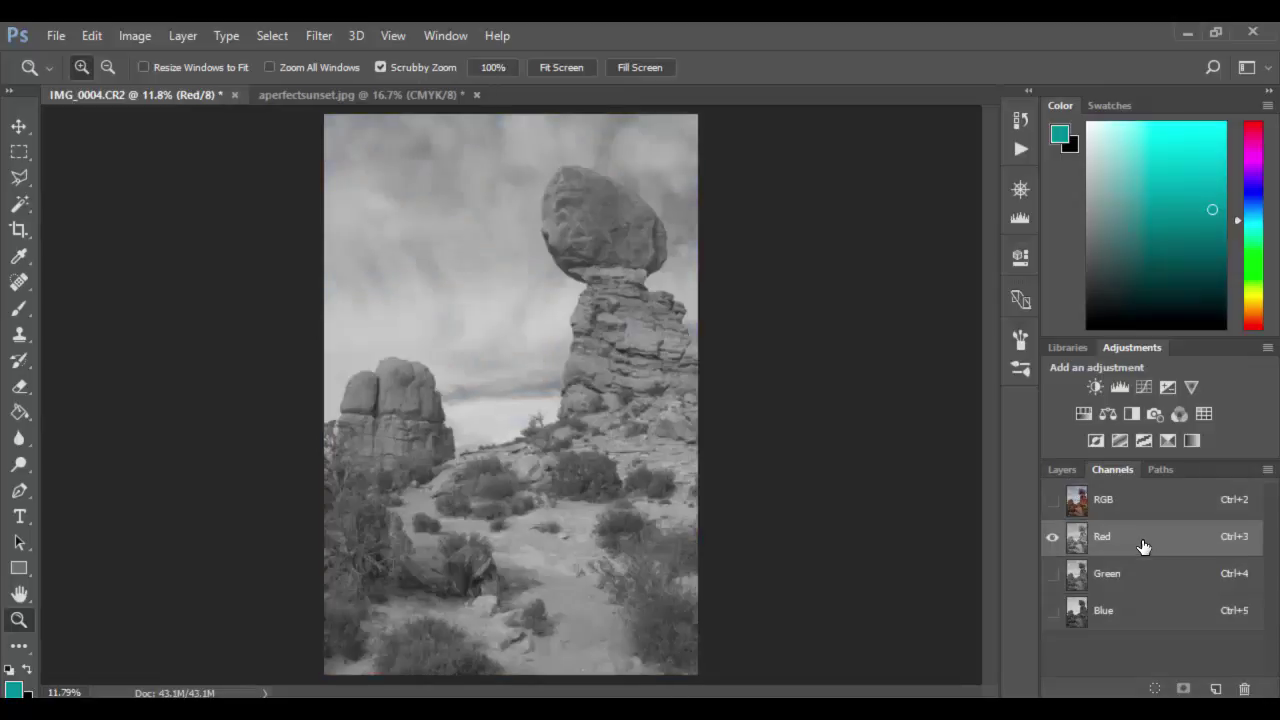
left_click(1143, 580)
left_click(1129, 617)
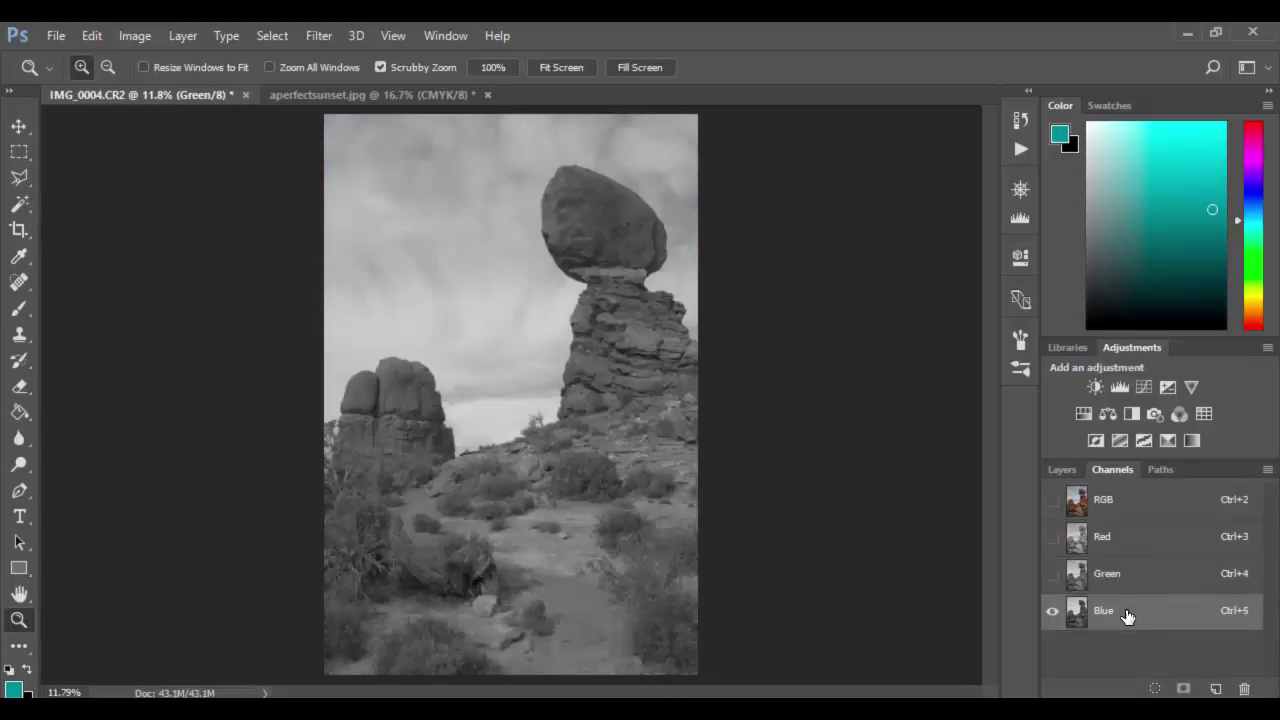
left_click(1114, 510)
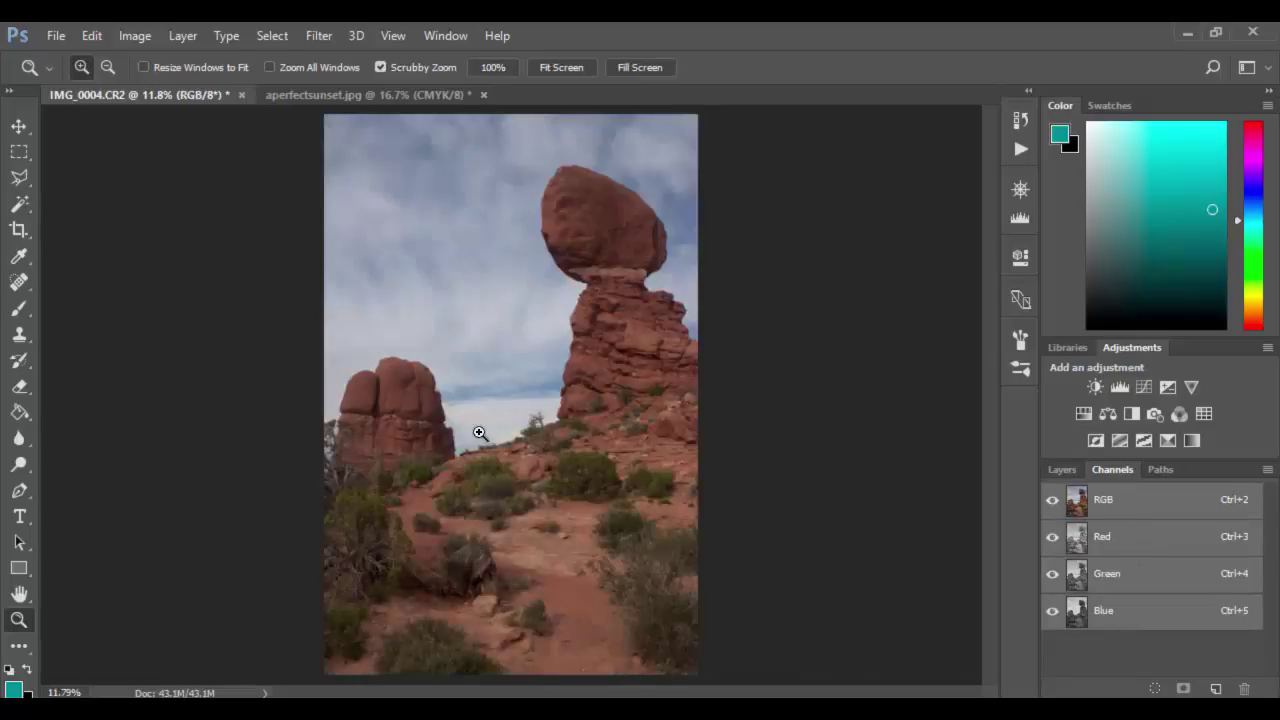
Cycle again through the Red, Green and Blue channels, returning to the RGB composite.
left_click(1147, 547)
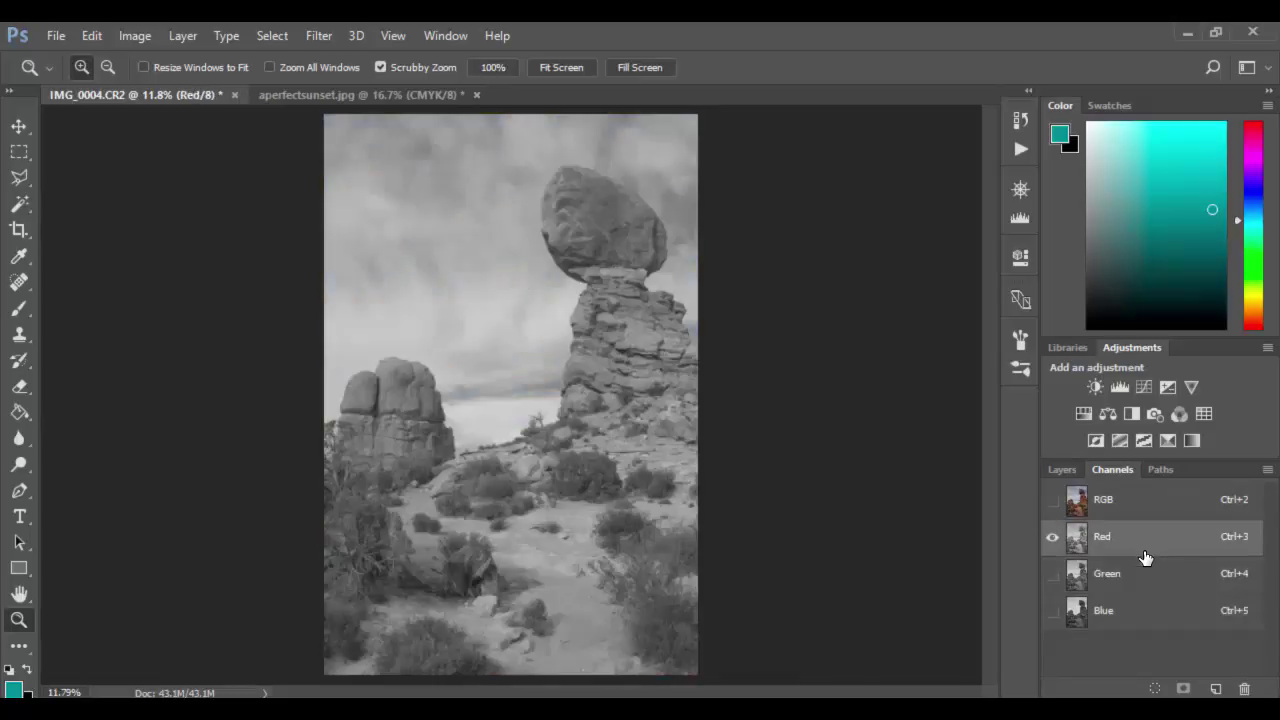
left_click(1142, 578)
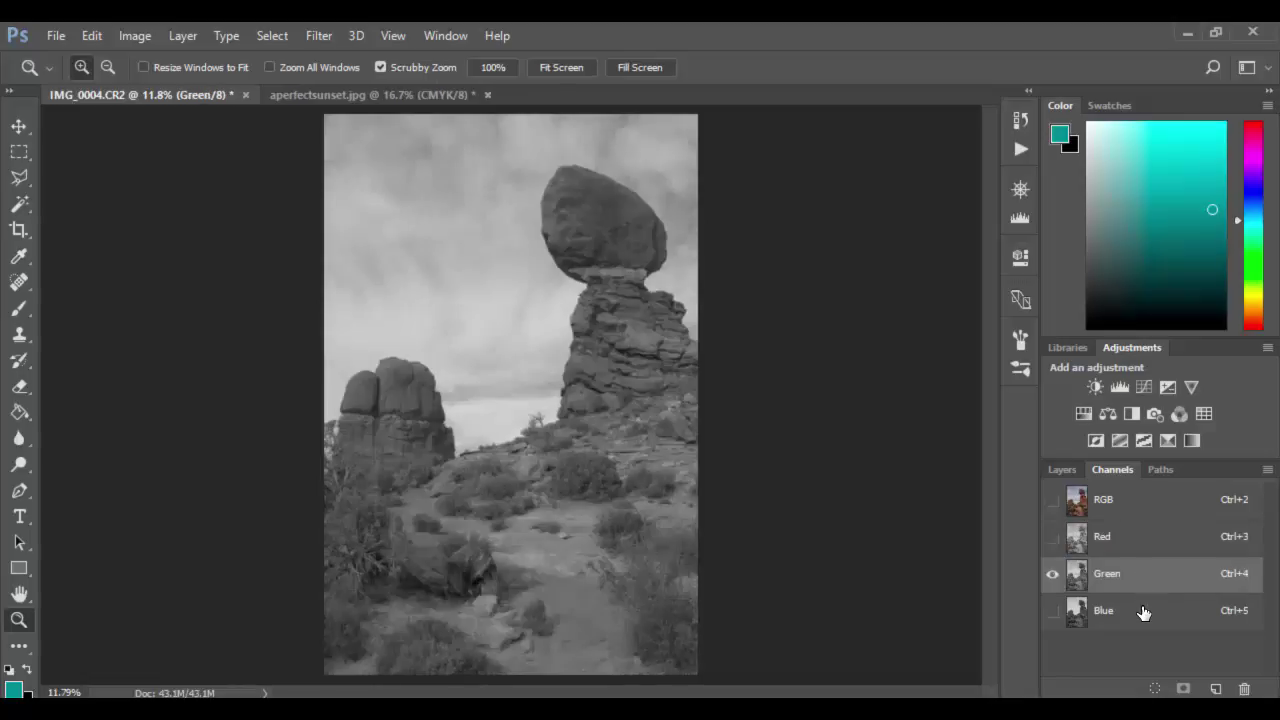
left_click(1146, 603)
left_click(1147, 583)
left_click(1140, 541)
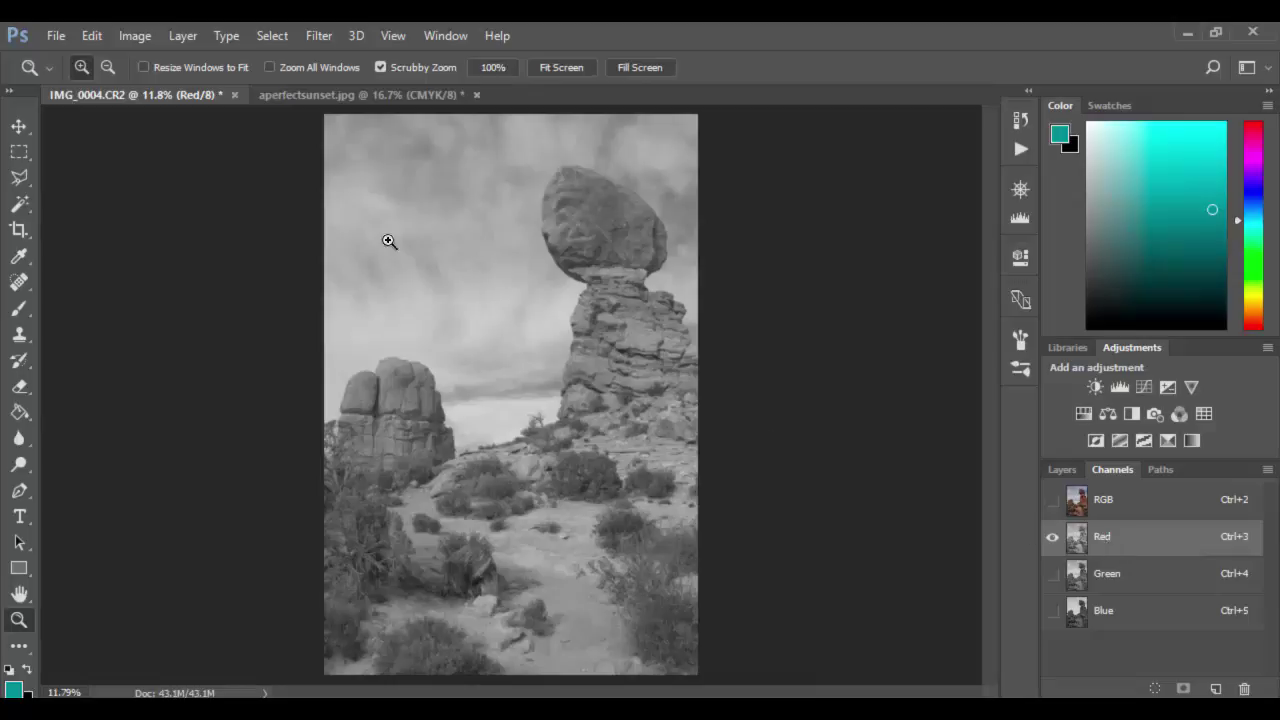
left_click(1158, 579)
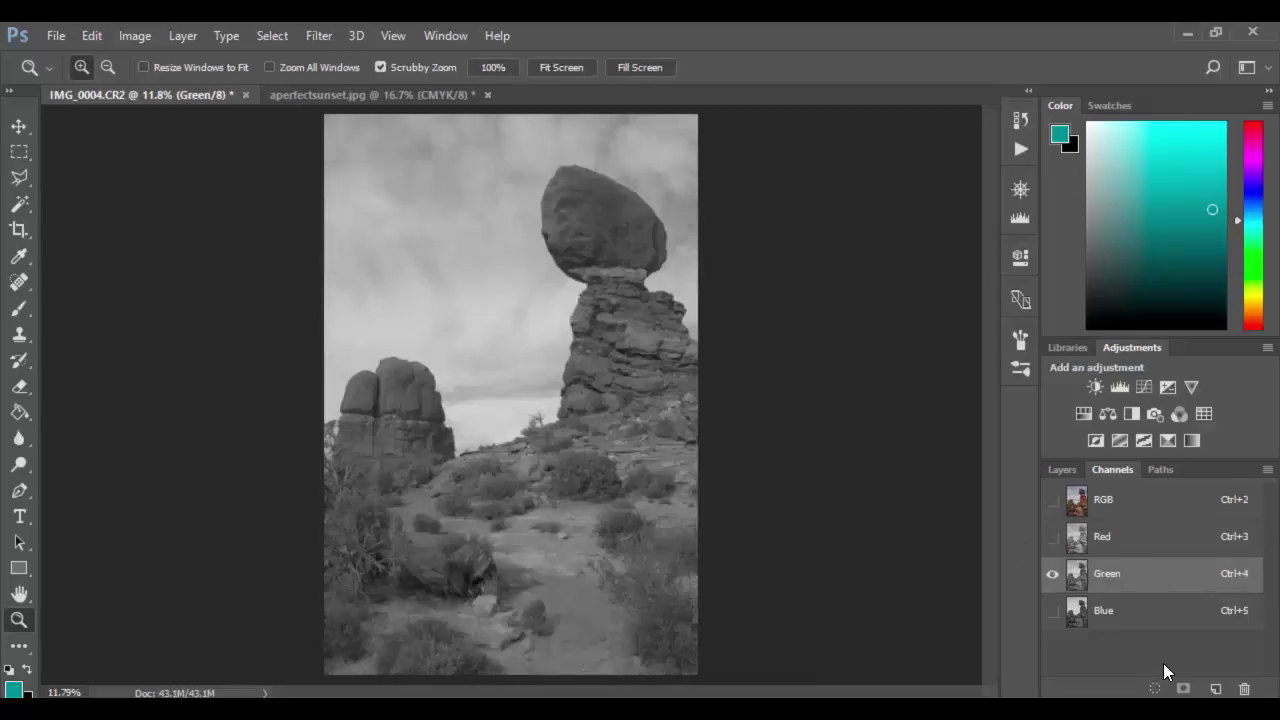
left_click(1145, 619)
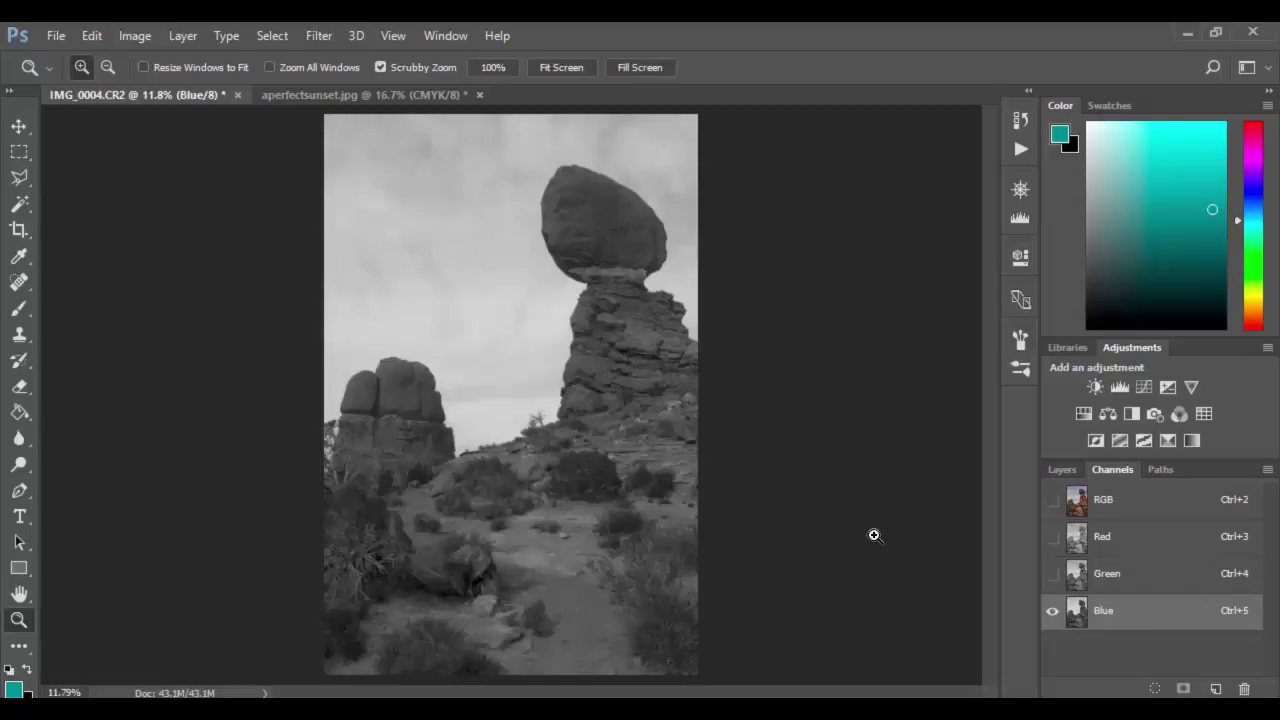
left_click(1152, 505)
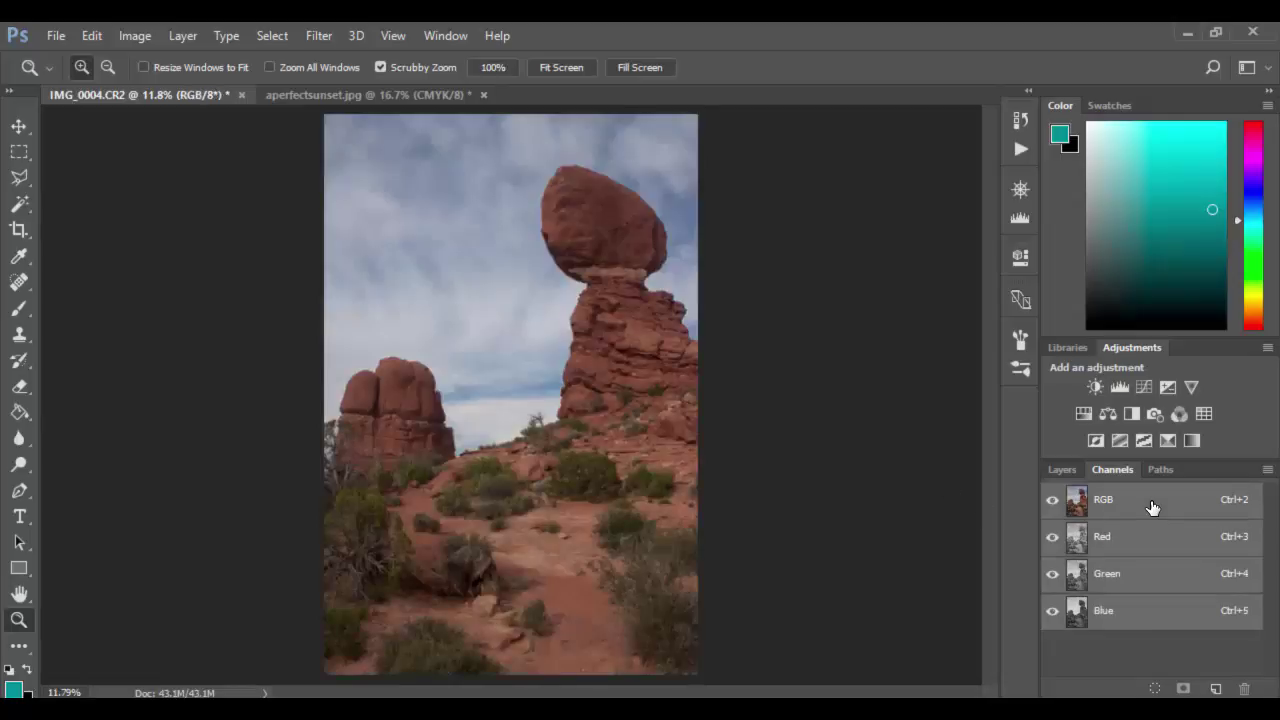
Compare the Red, Green and Blue channels once more, finishing on the full-colour RGB composite.
left_click(1132, 536)
left_click(1128, 572)
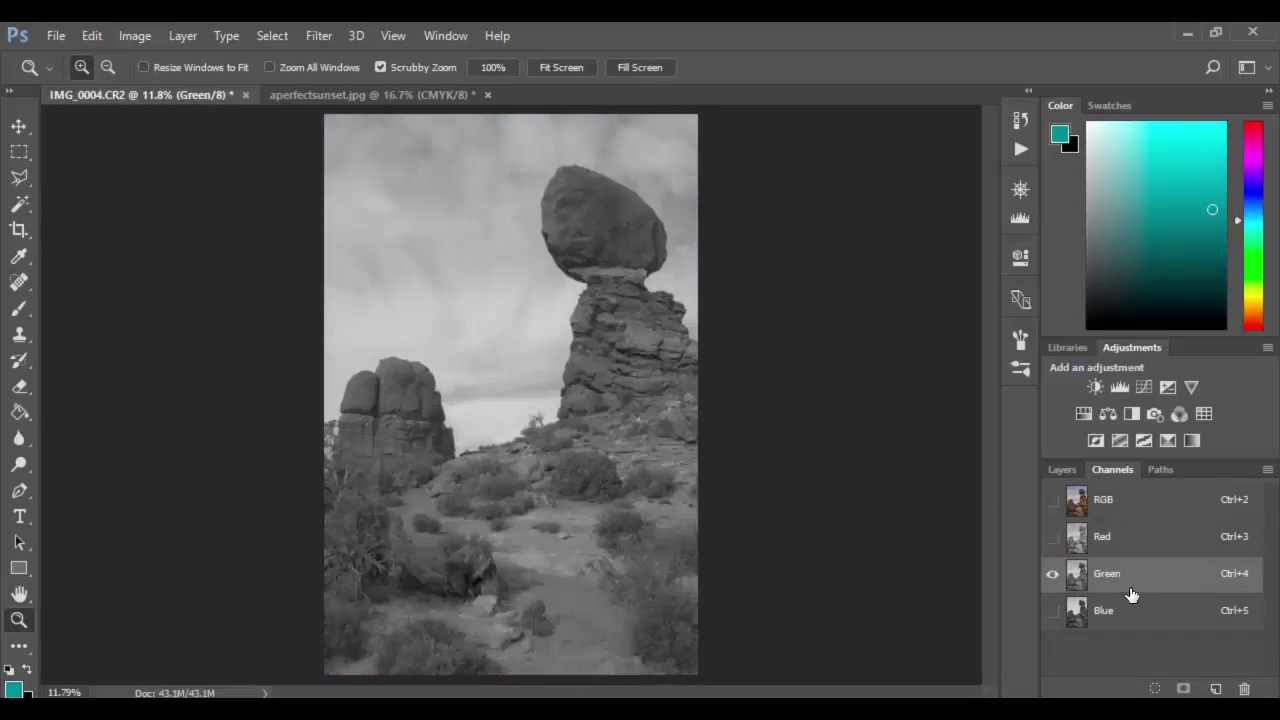
left_click(1133, 605)
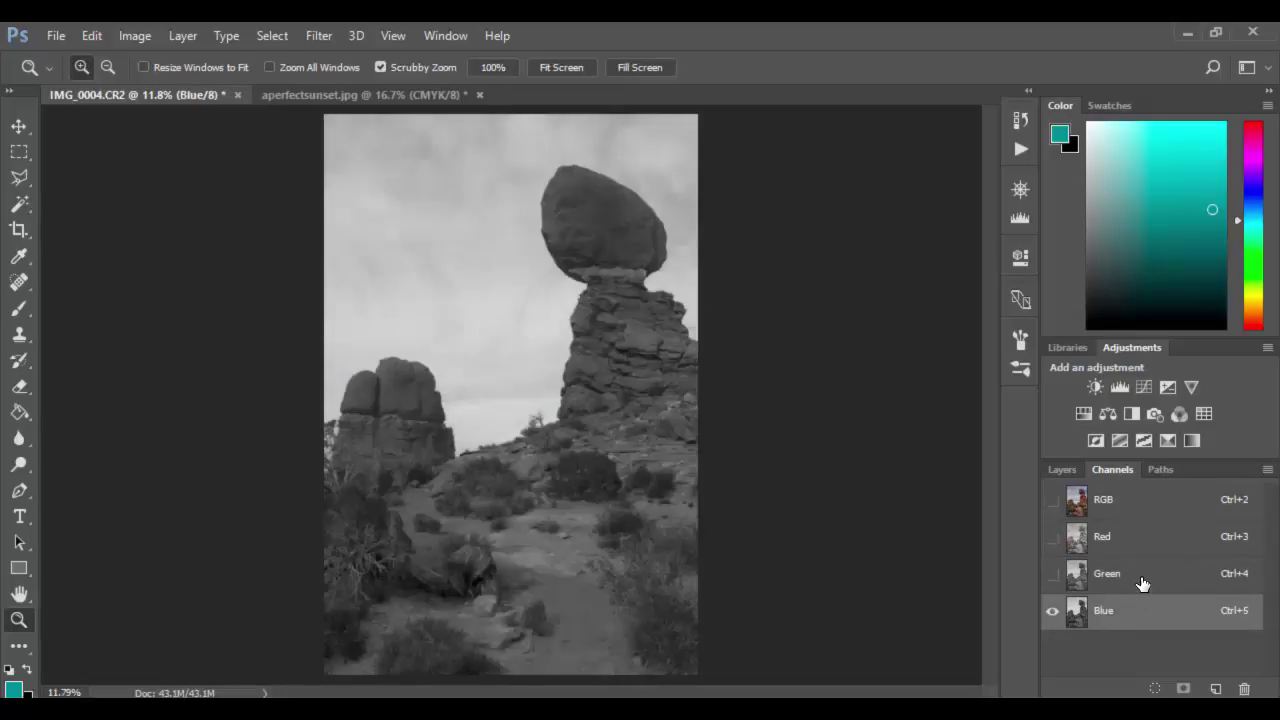
left_click(1140, 578)
left_click(1133, 540)
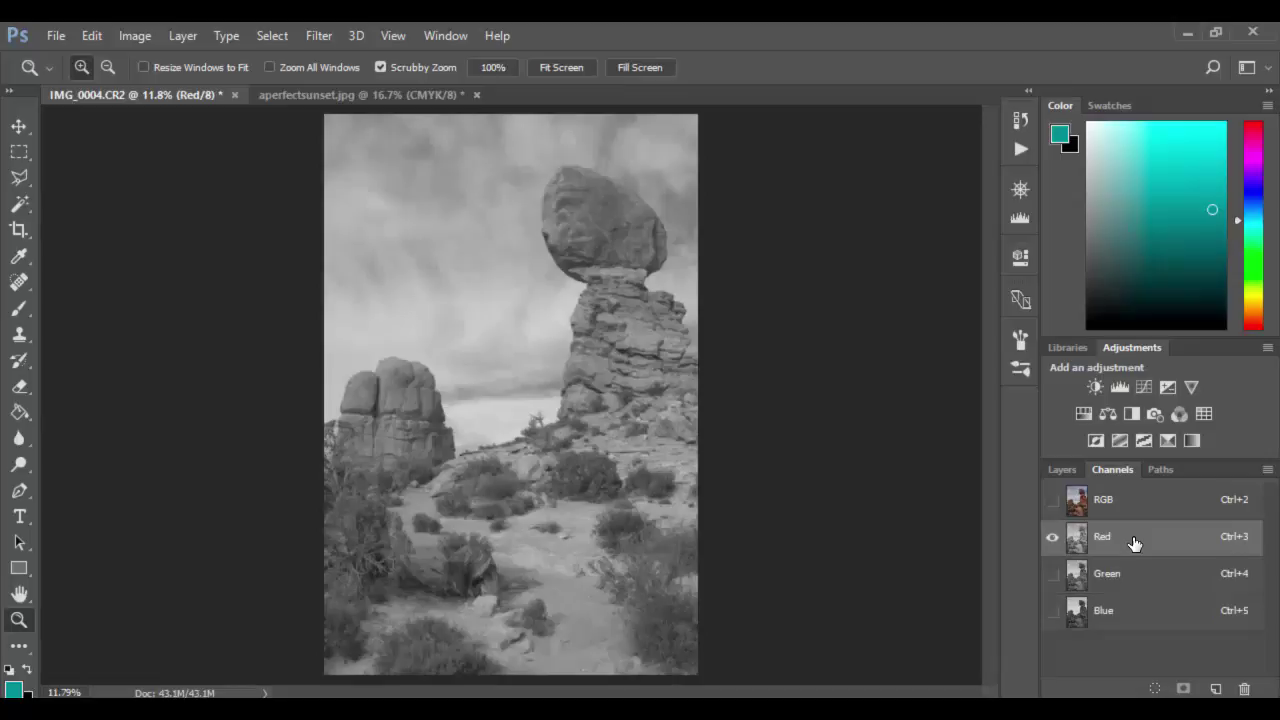
left_click(1148, 607)
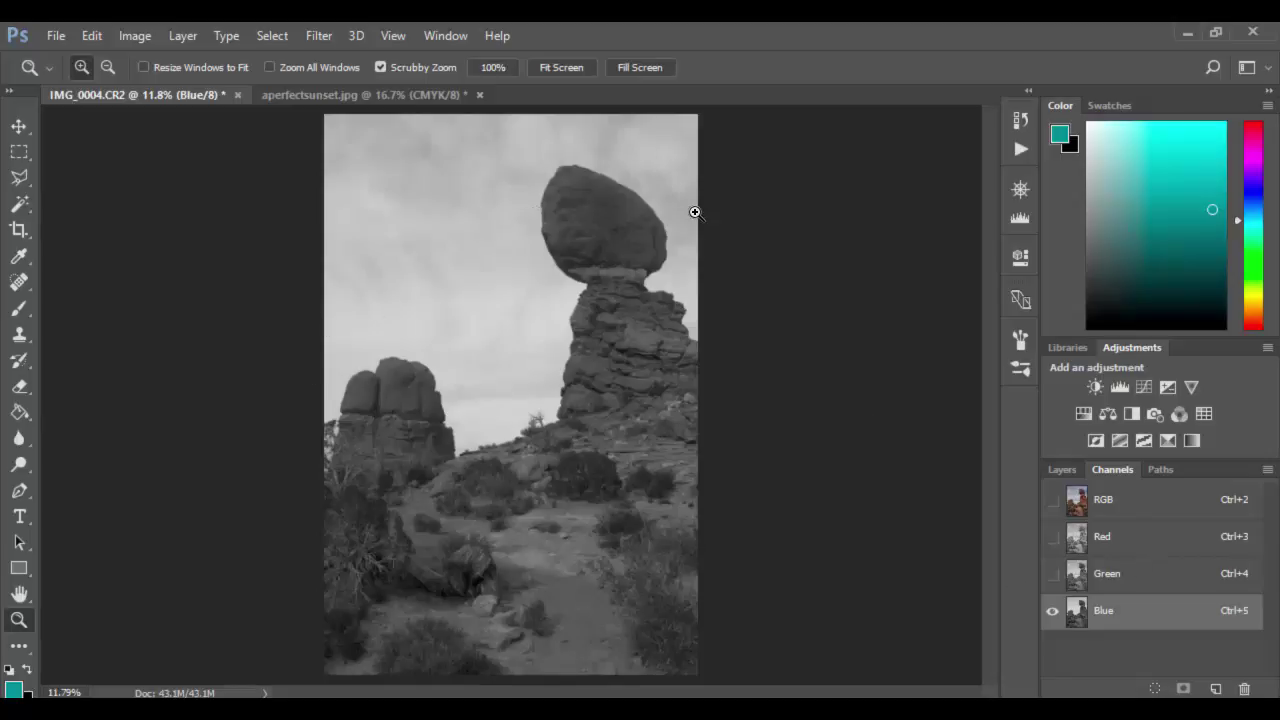
left_click(1152, 503)
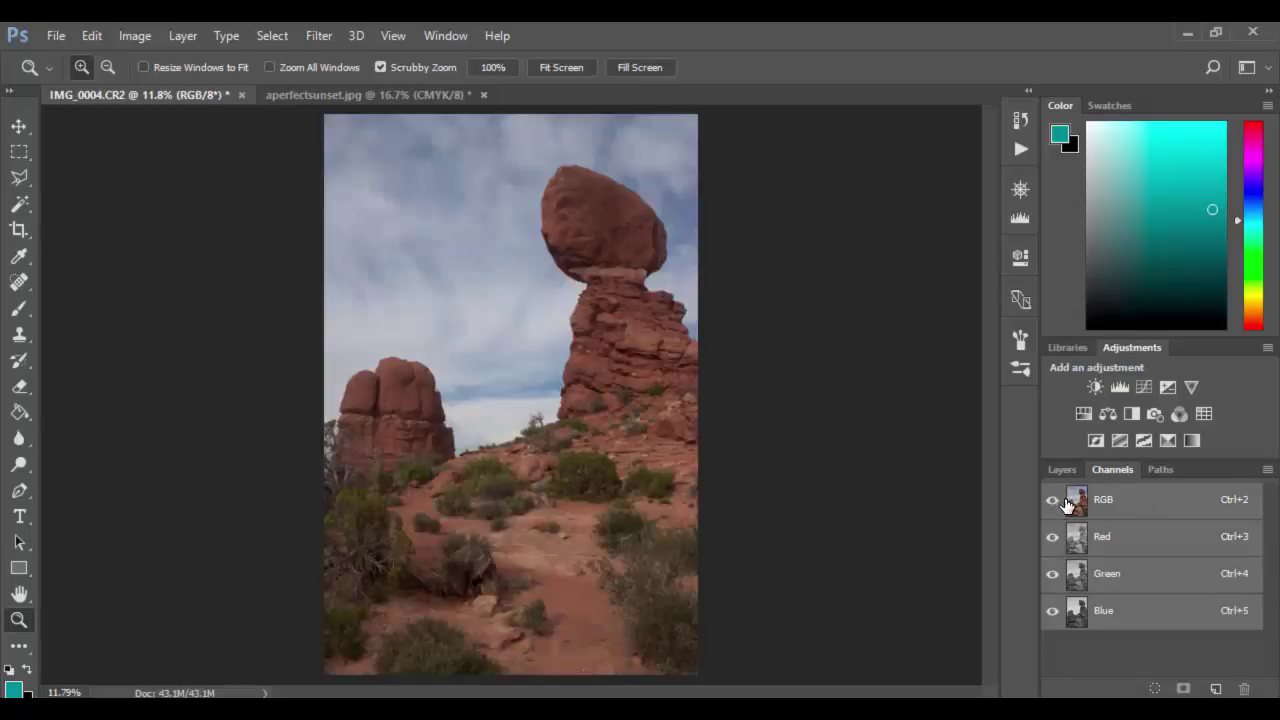
Bring aperfectsunset.jpg forward and view its Cyan, Magenta, Yellow and Black channels, then the CMYK composite.
left_click(366, 94)
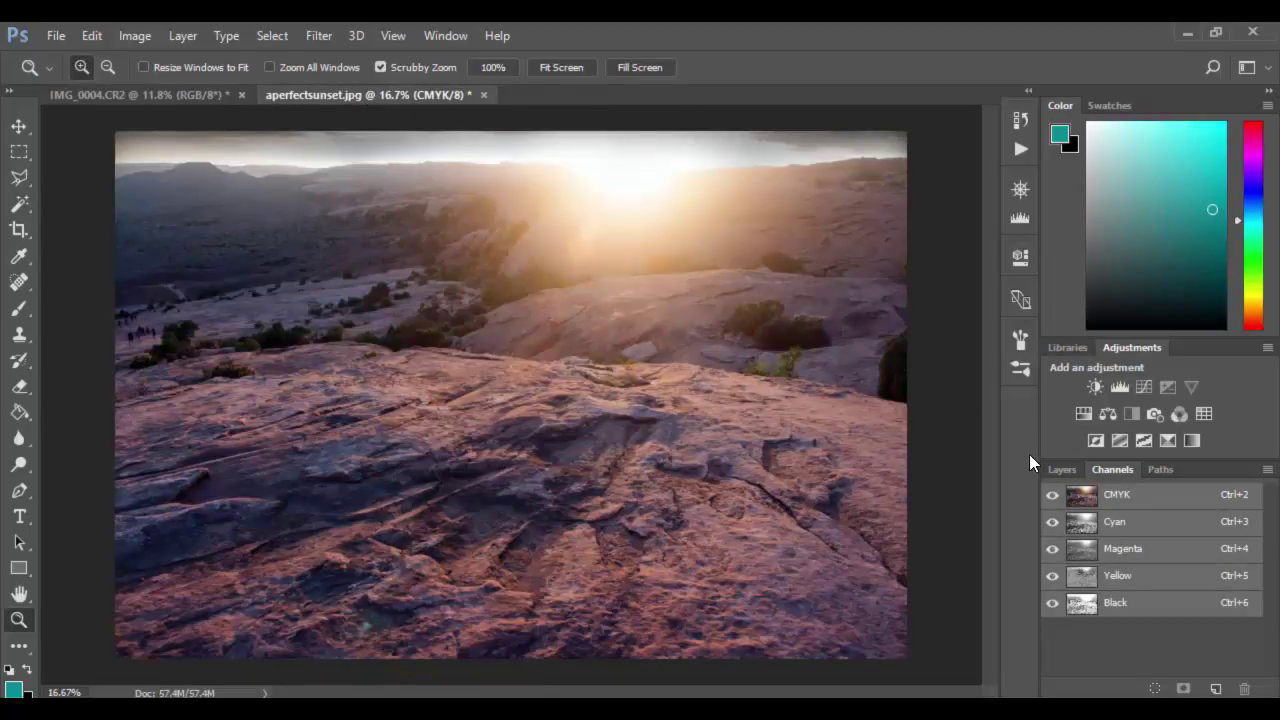
left_click(1066, 469)
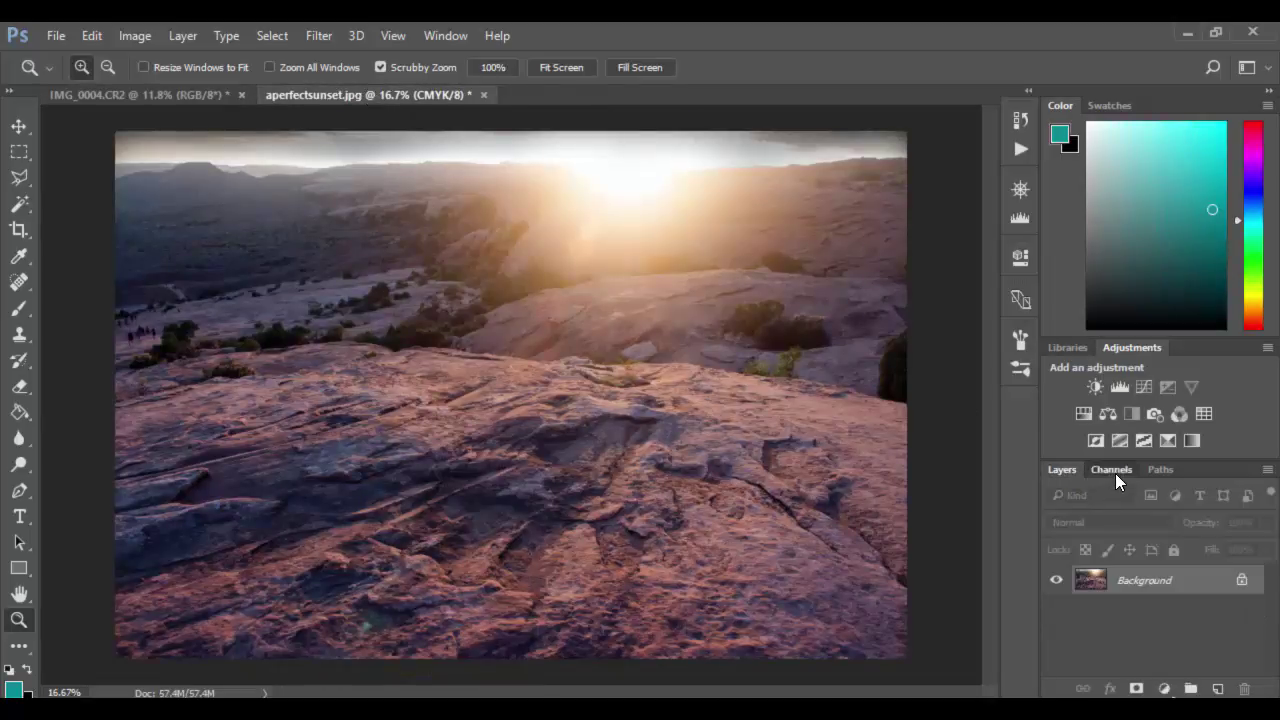
left_click(1114, 472)
left_click(1137, 529)
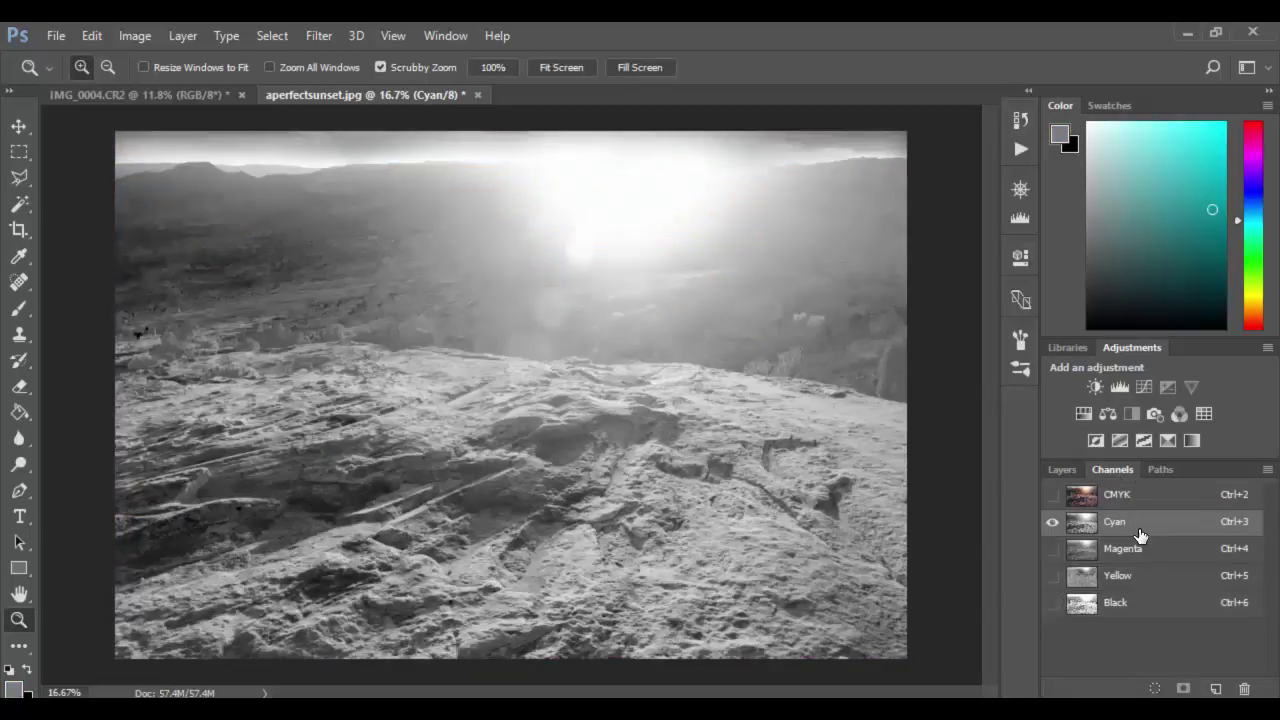
left_click(1151, 556)
left_click(1155, 577)
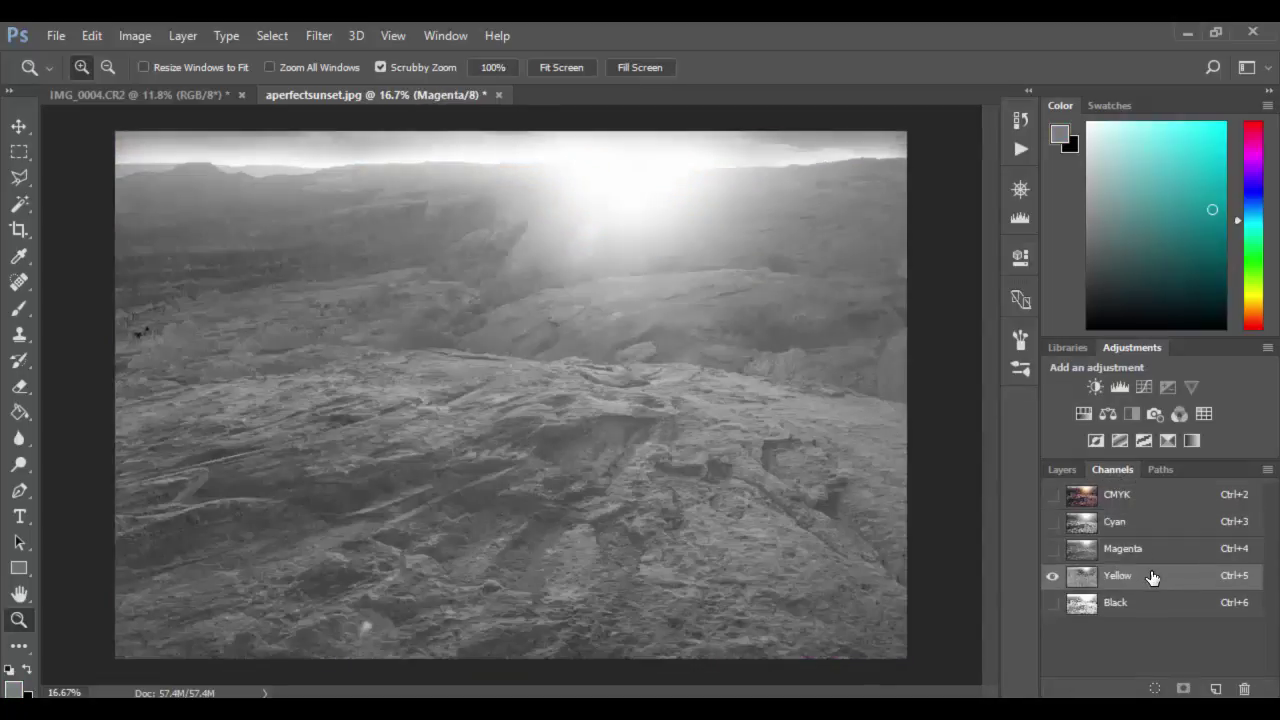
left_click(1149, 602)
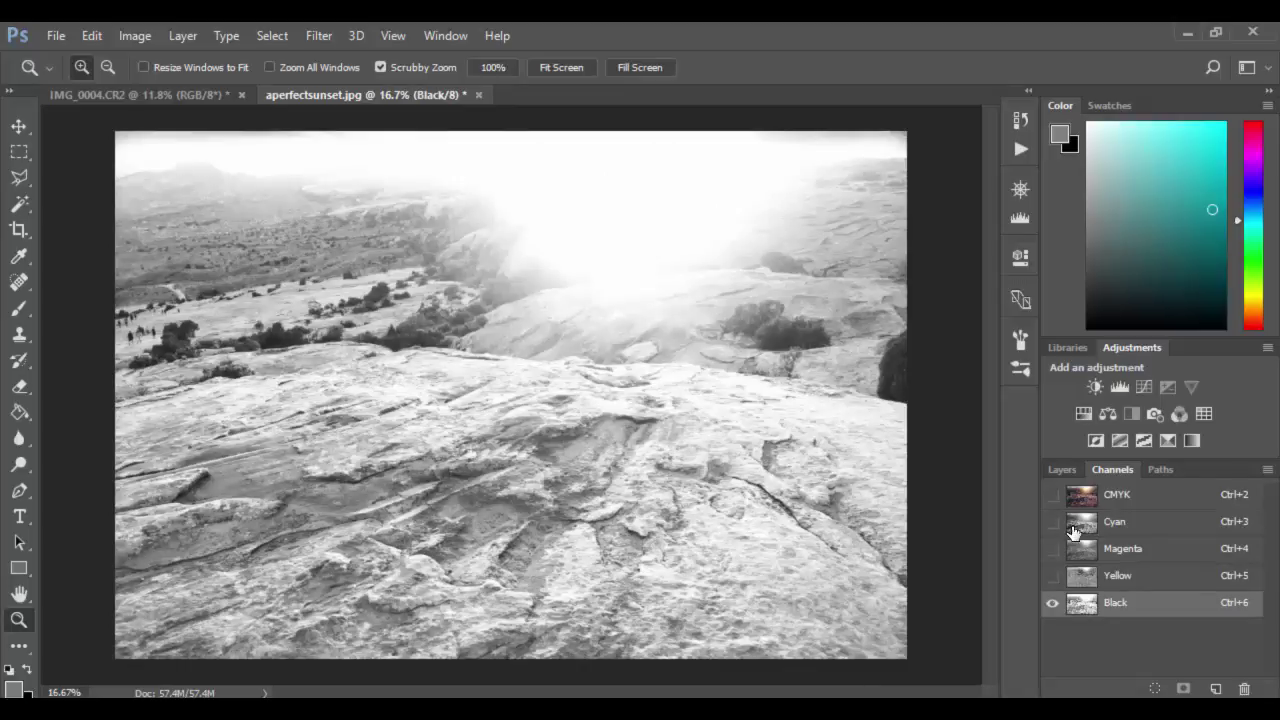
left_click(1163, 497)
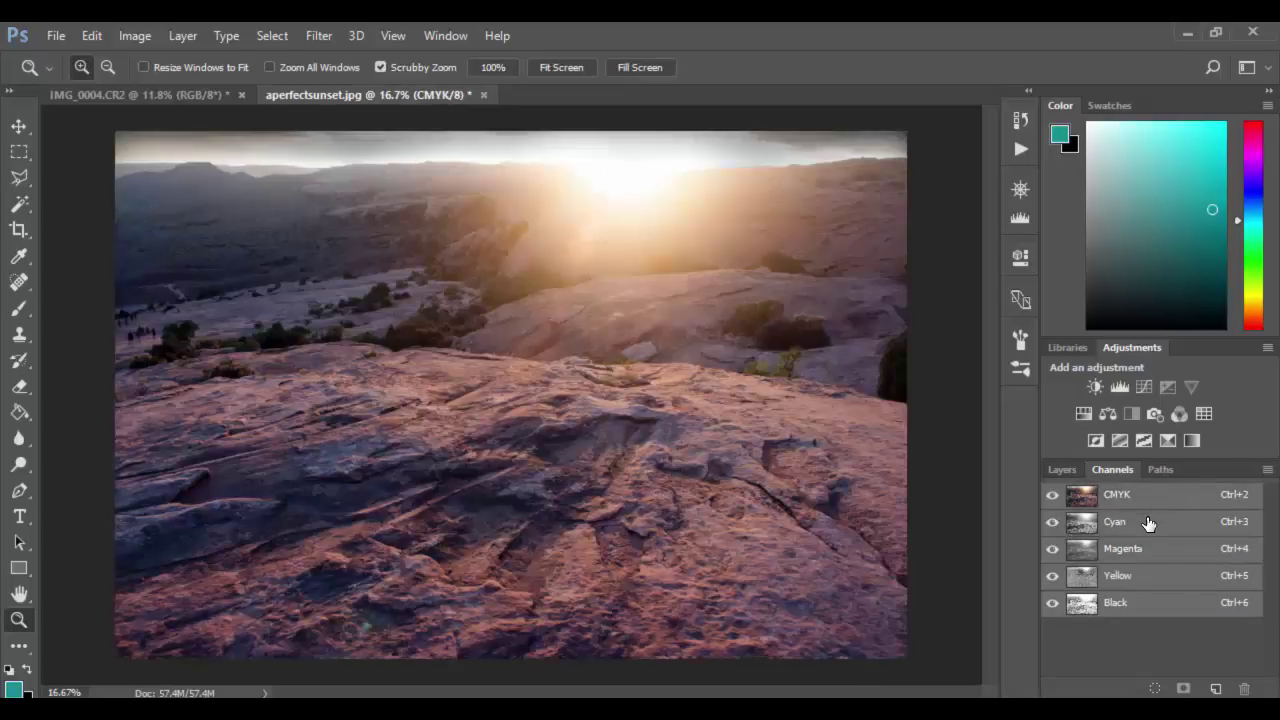
Step through Cyan, Magenta, Yellow and Black again, then restore the combined CMYK view.
left_click(1146, 528)
left_click(1149, 547)
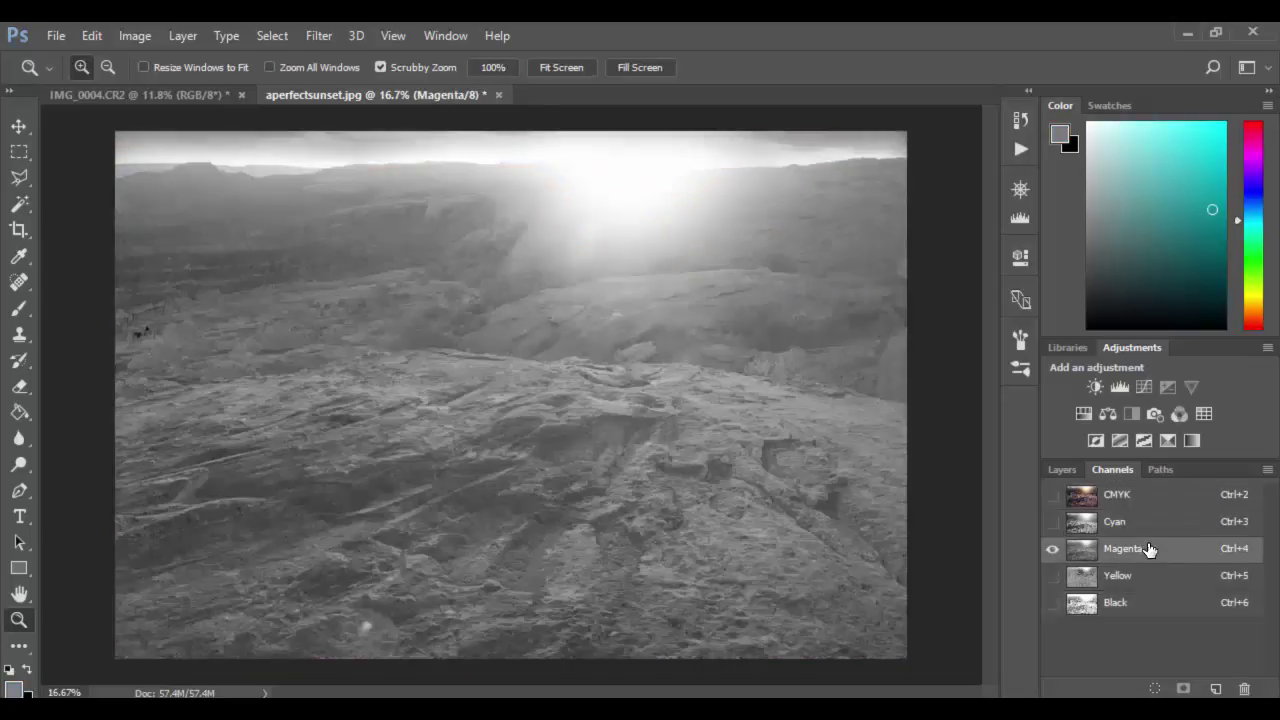
left_click(1150, 577)
left_click(1148, 604)
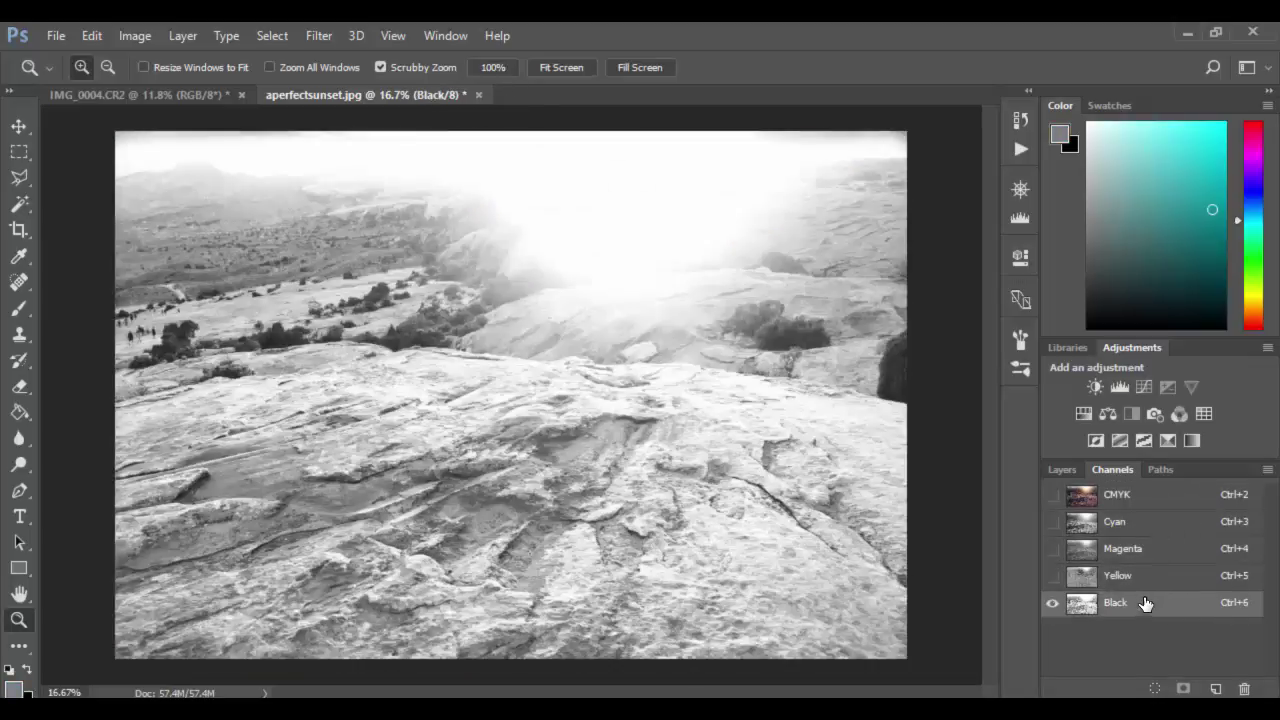
left_click(1148, 500)
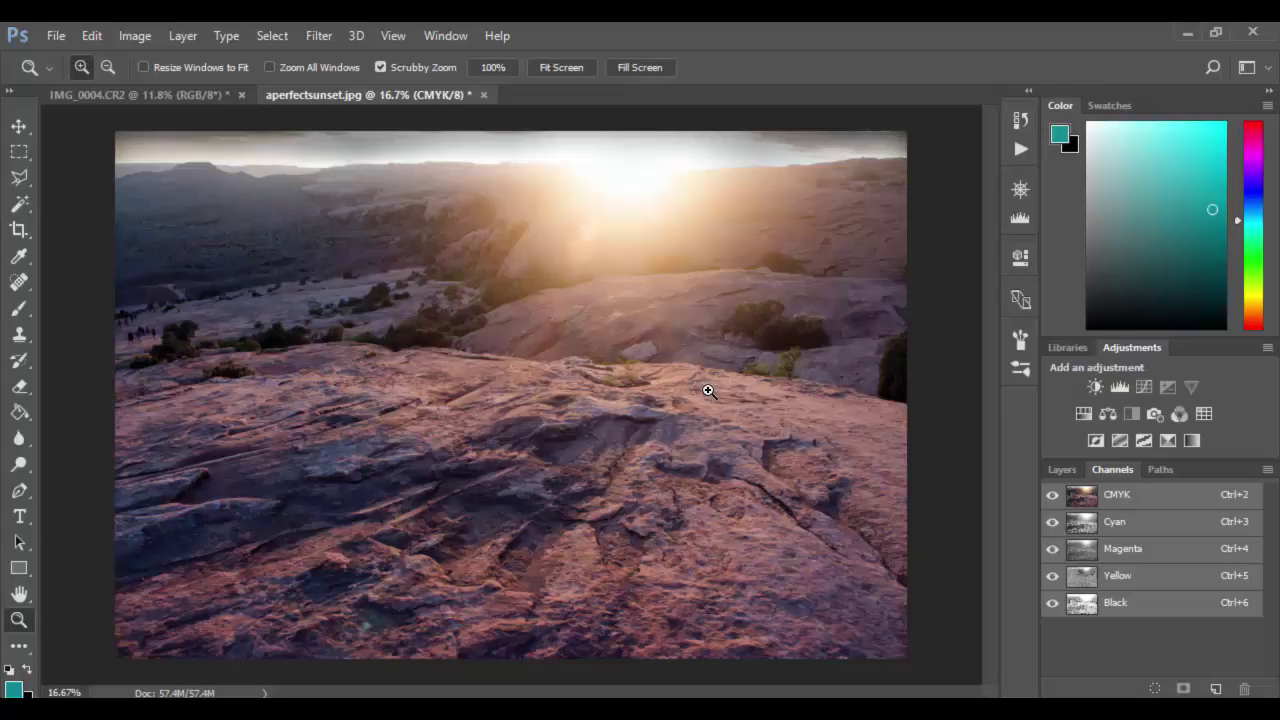
Turn on Show Channels in Color in the Interface preferences (Ctrl+K).
key("i")
key("ctrl+k")
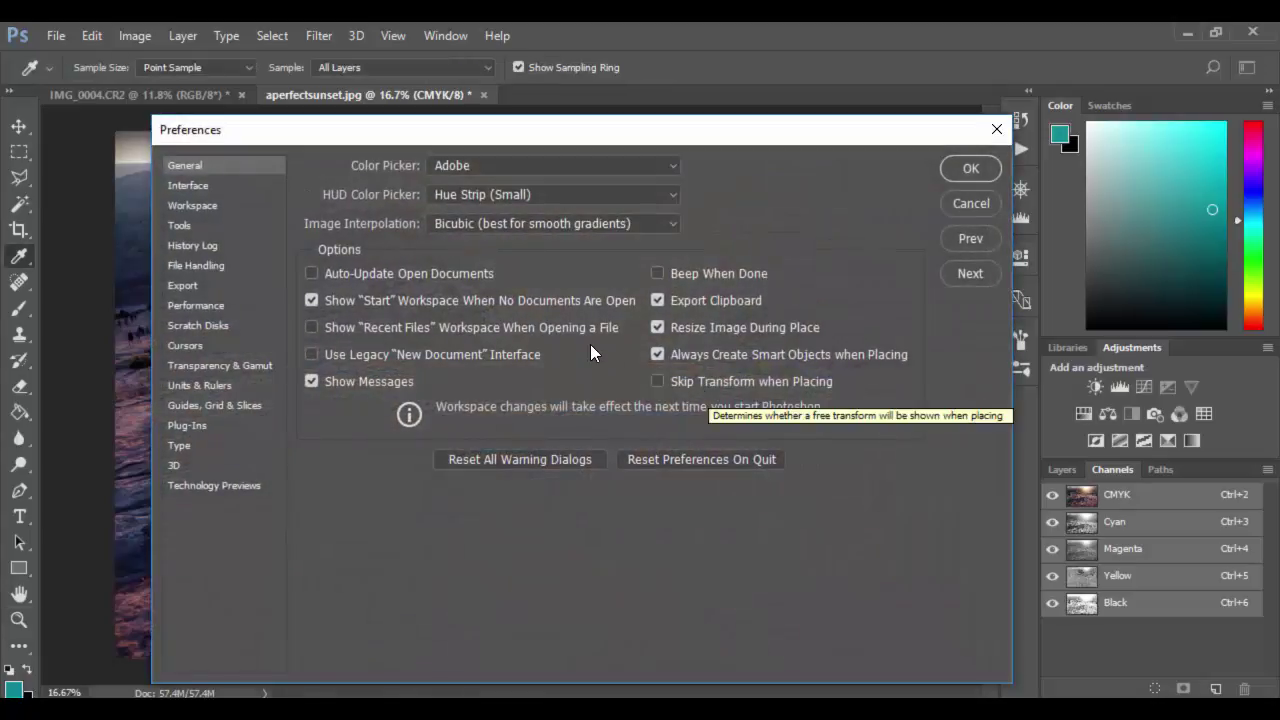
left_click(93, 36)
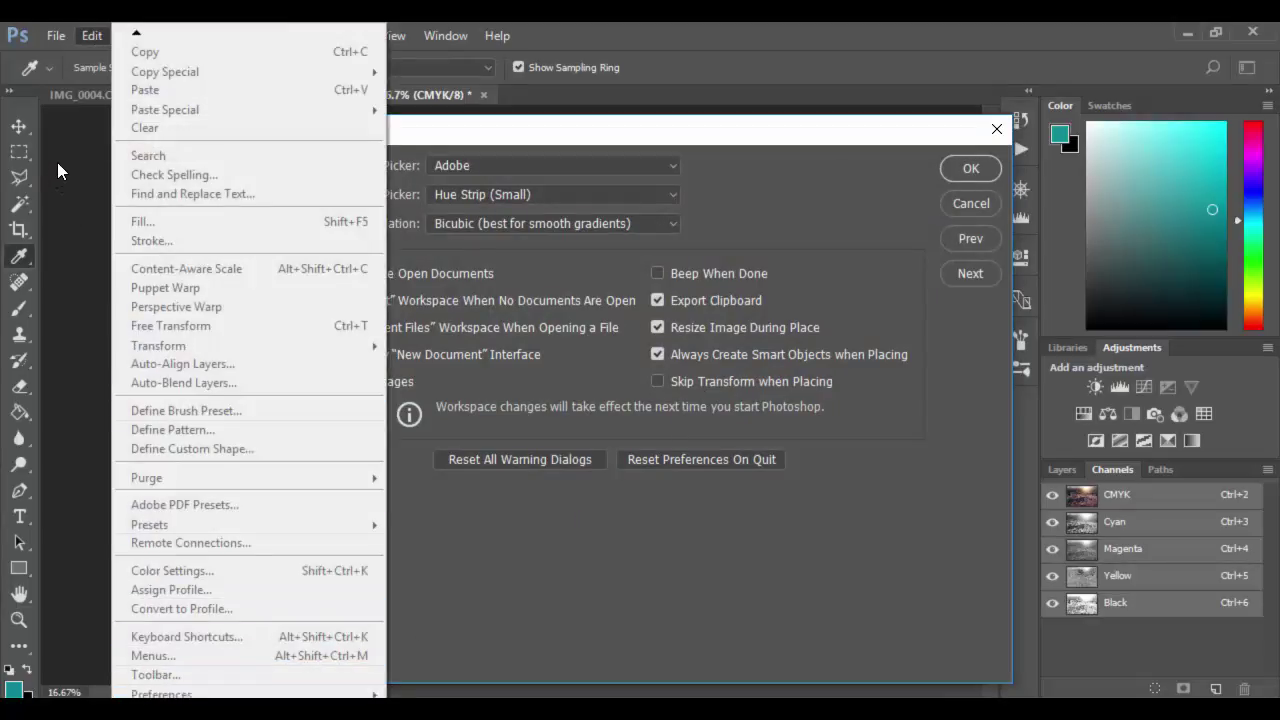
left_click(675, 133)
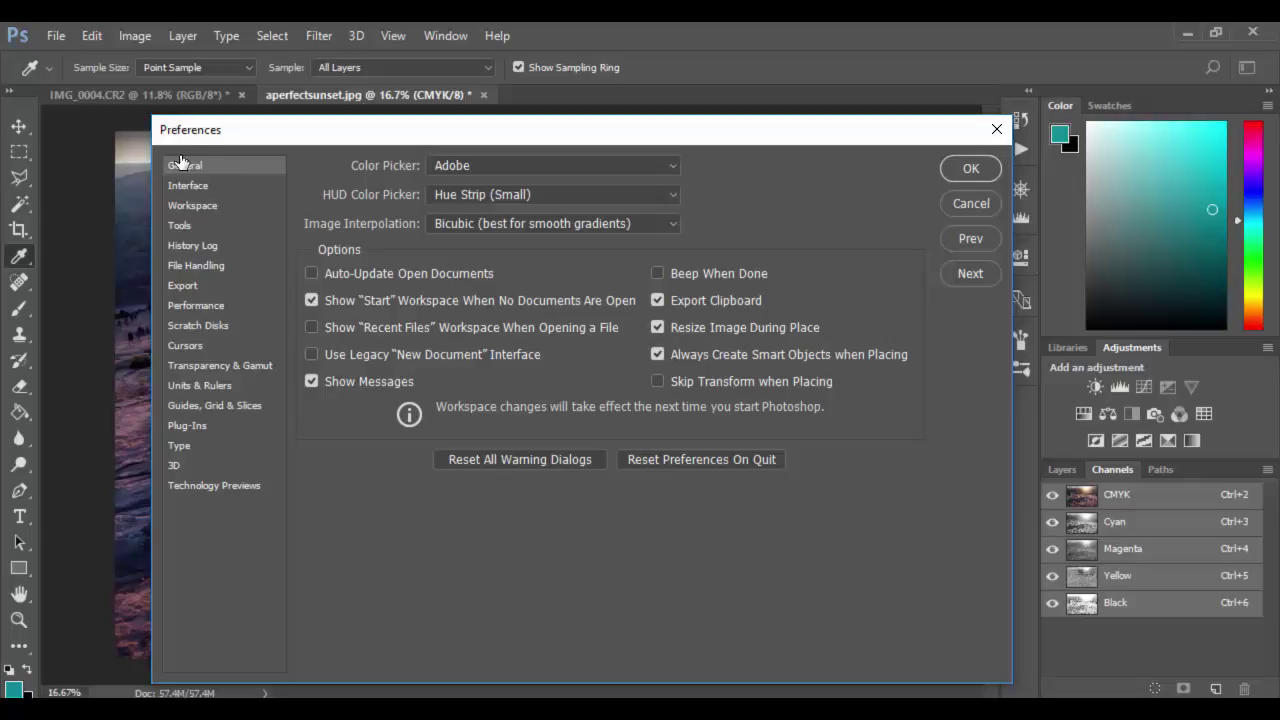
left_click(190, 190)
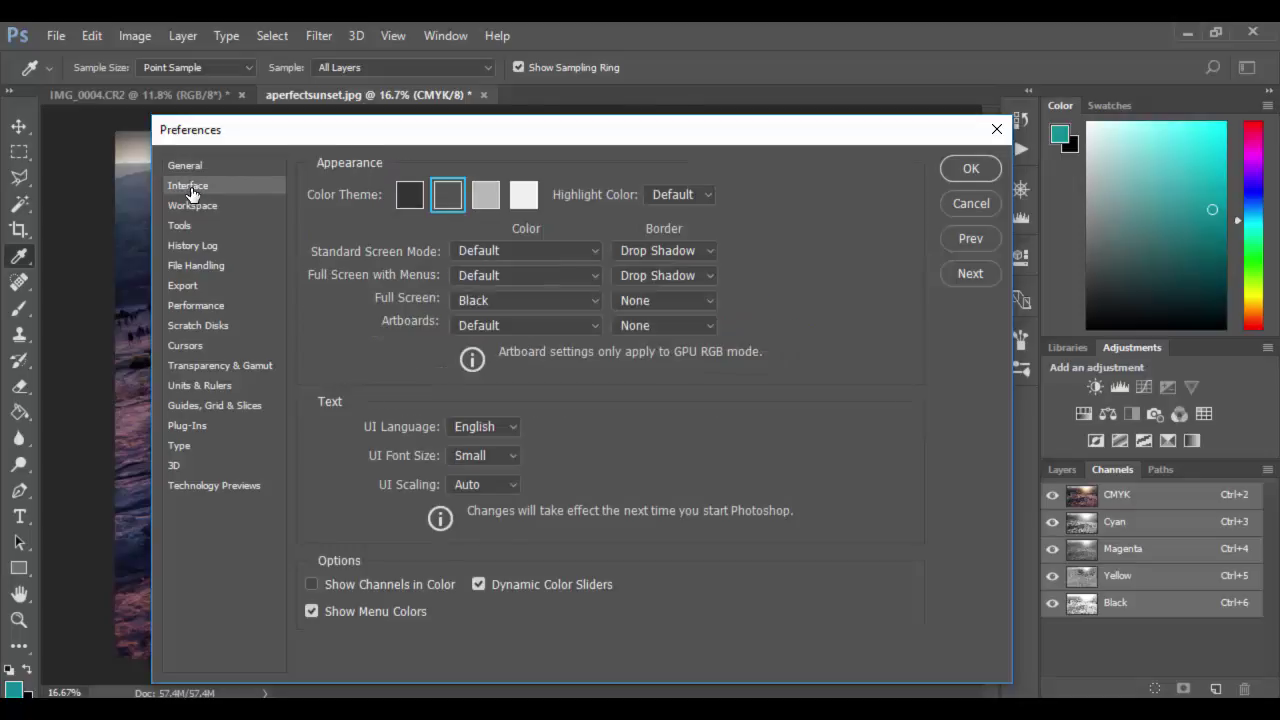
left_click(311, 584)
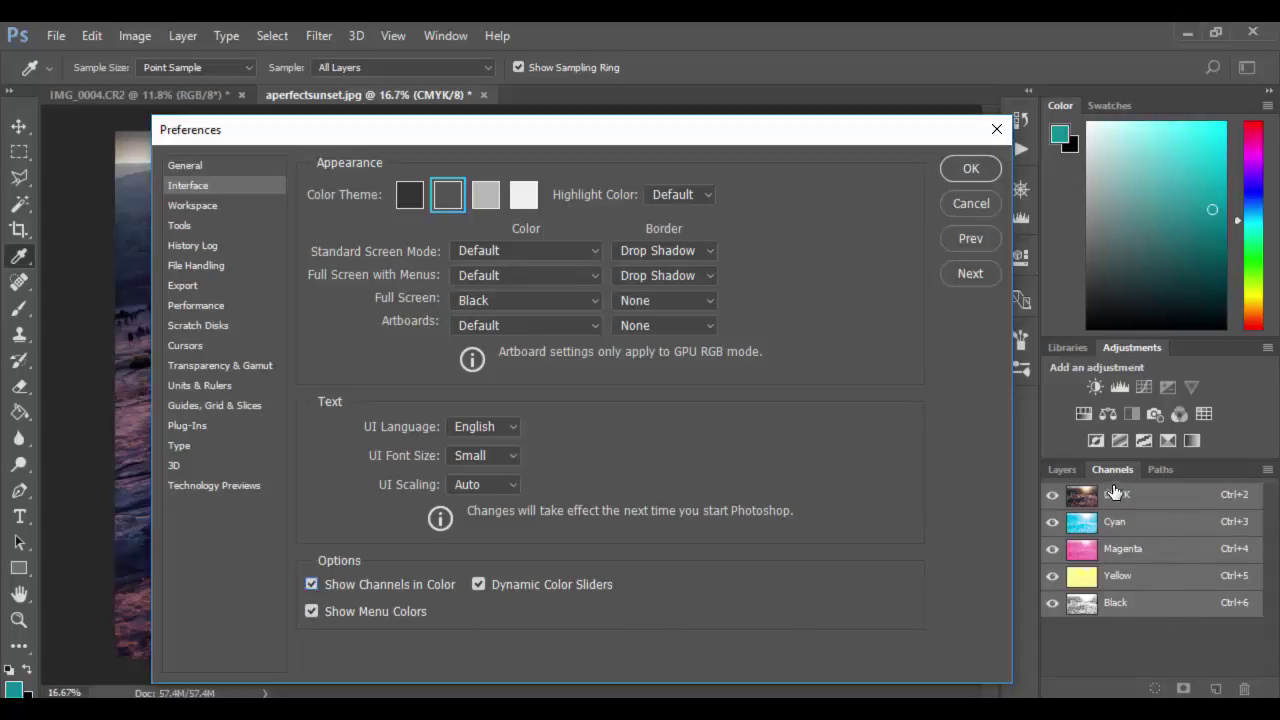
left_click(970, 169)
key("z")
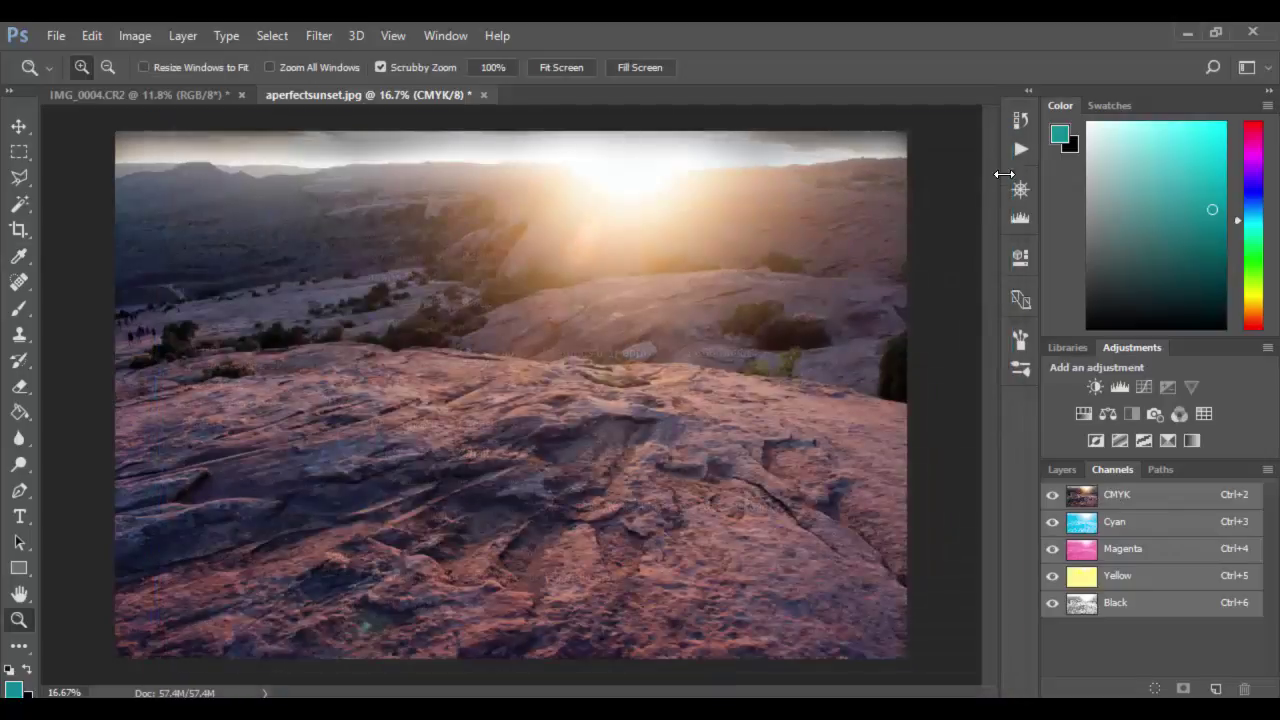
left_click(1167, 523)
left_click(1166, 550)
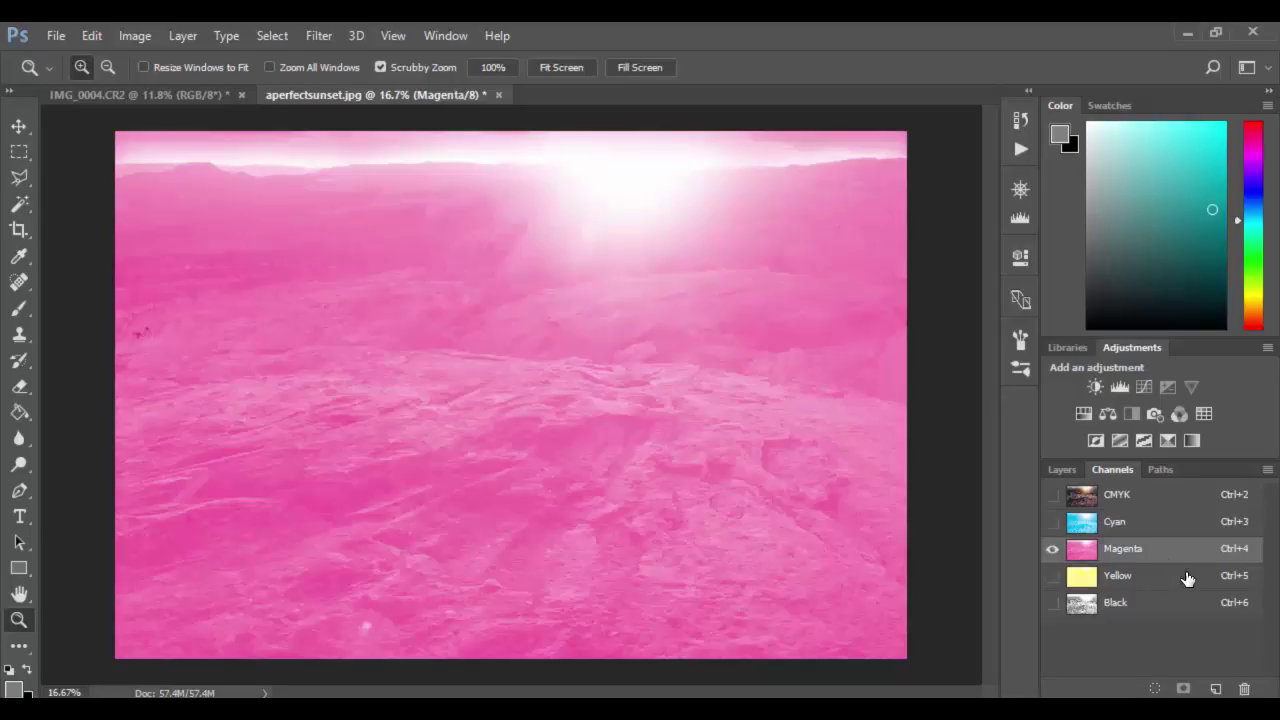
left_click(1186, 577)
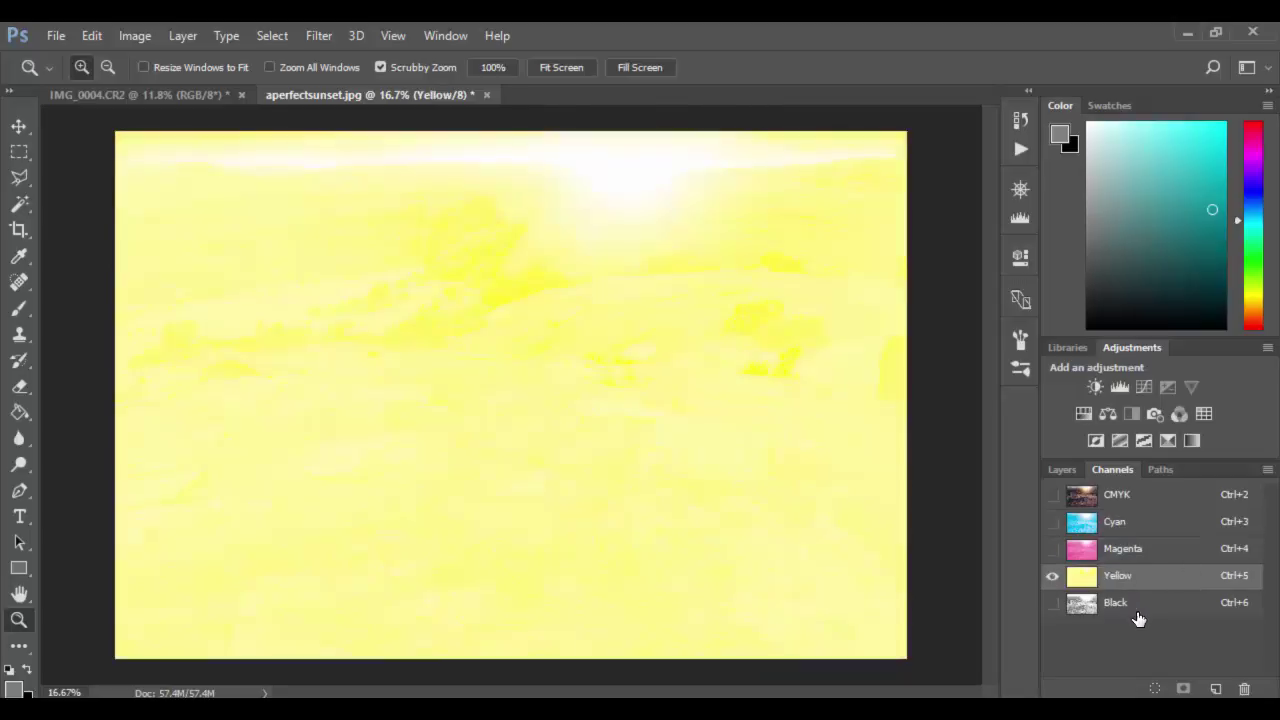
left_click(1150, 612)
left_click(1155, 533)
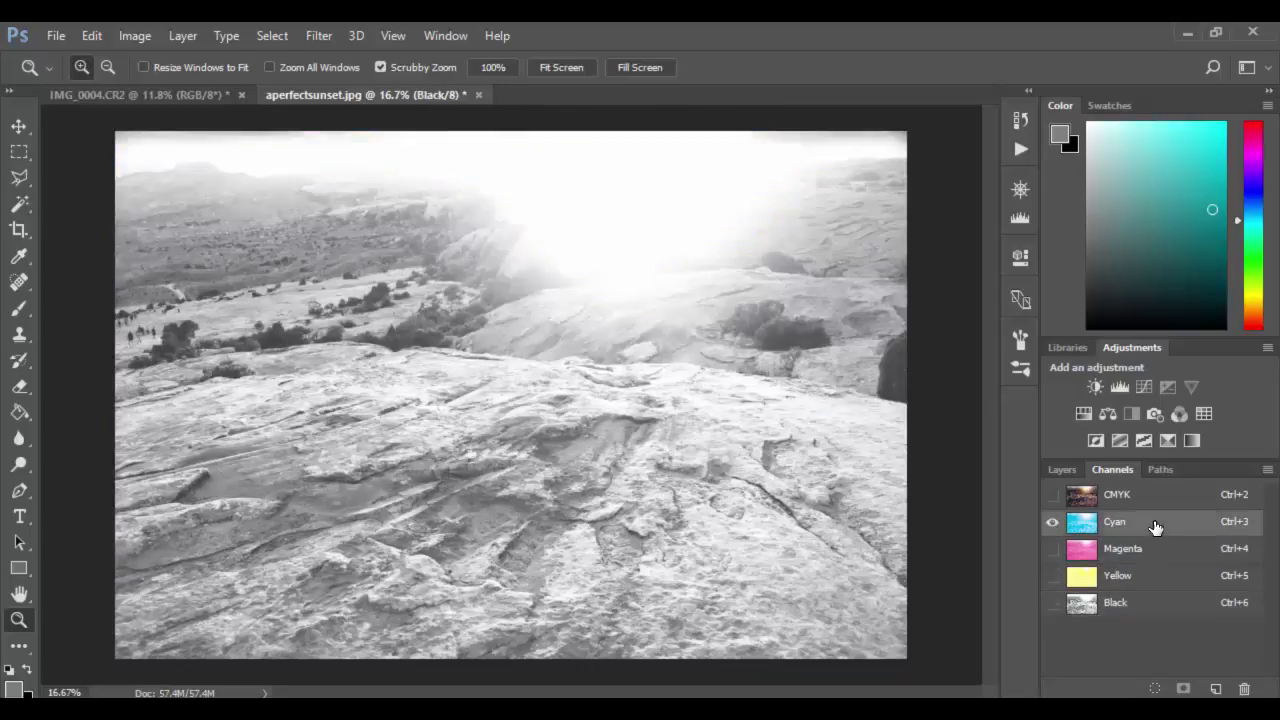
left_click(1157, 552)
left_click(1157, 578)
left_click(1157, 604)
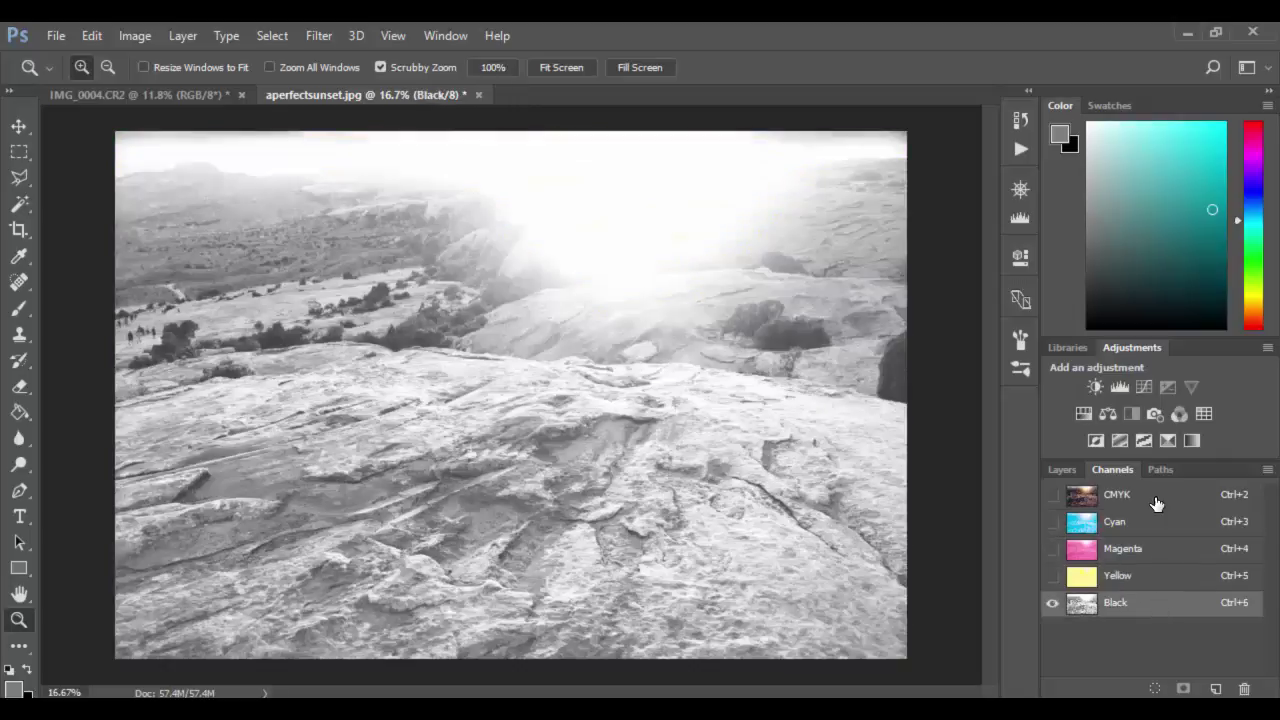
left_click(1155, 494)
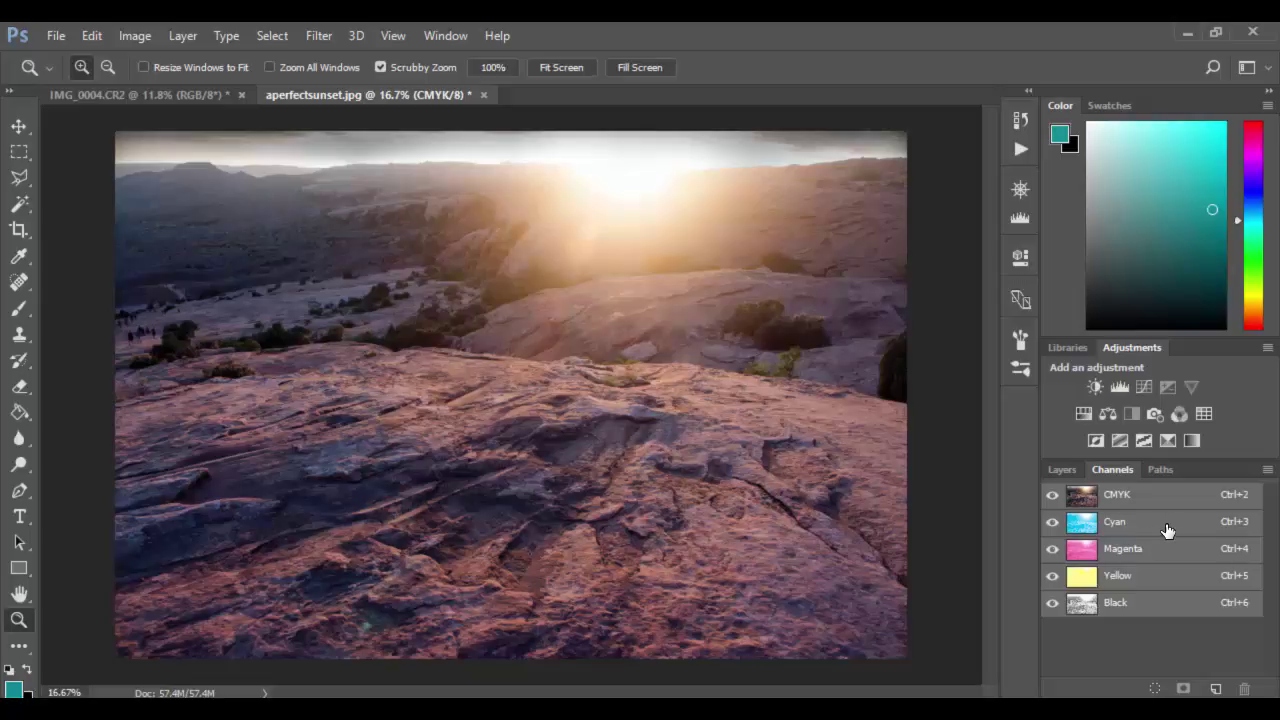
Start from the Yellow channel alone, add Magenta, Cyan and Black, then activate the CMYK composite.
left_click(1169, 582)
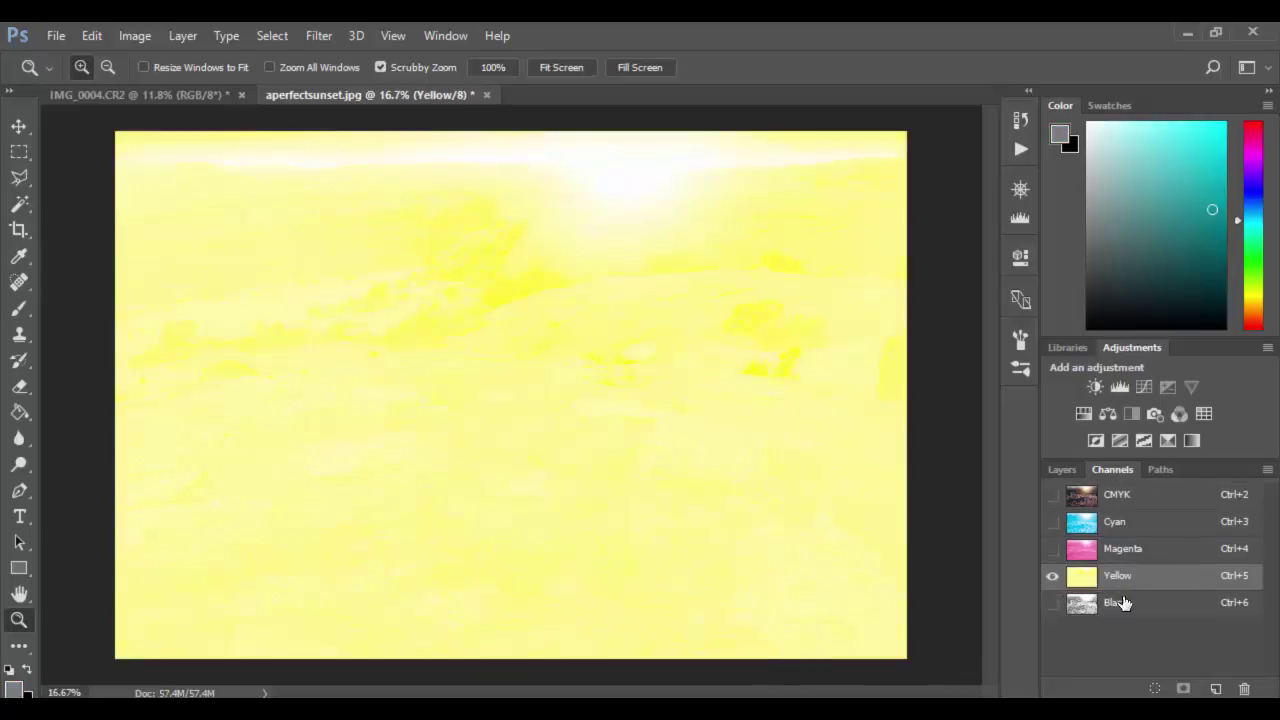
left_click(1052, 553)
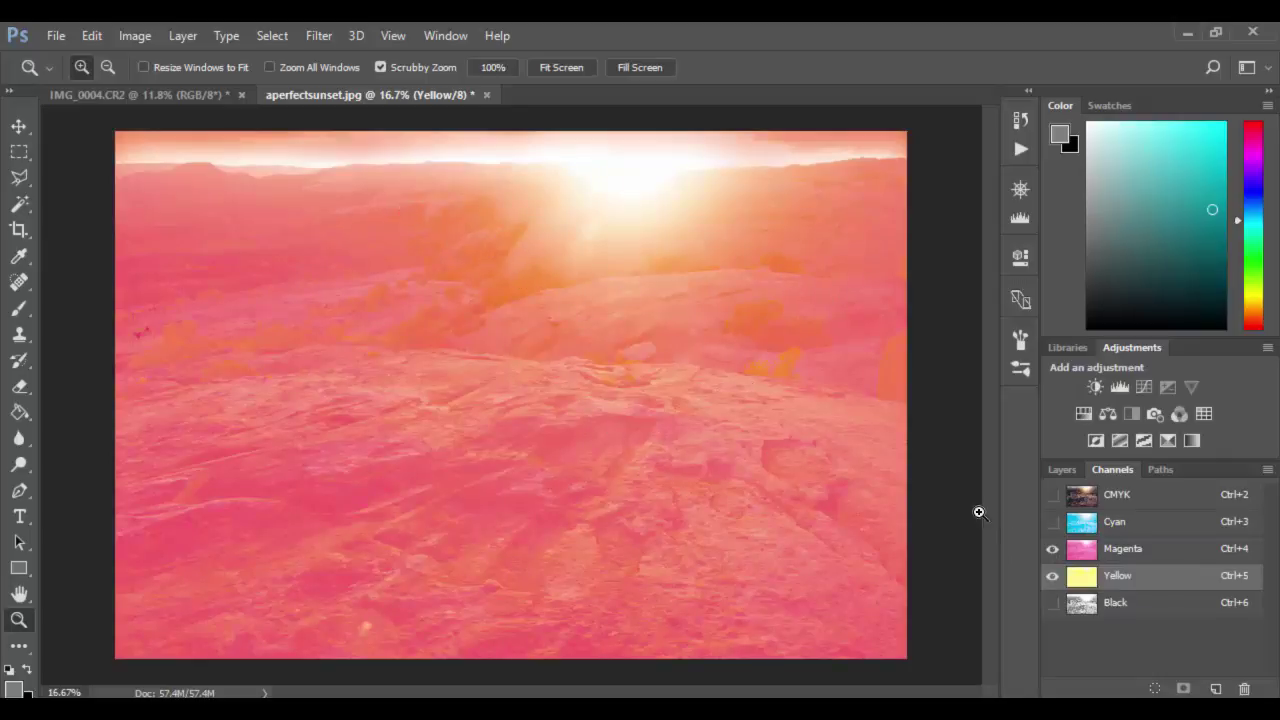
left_click(1052, 522)
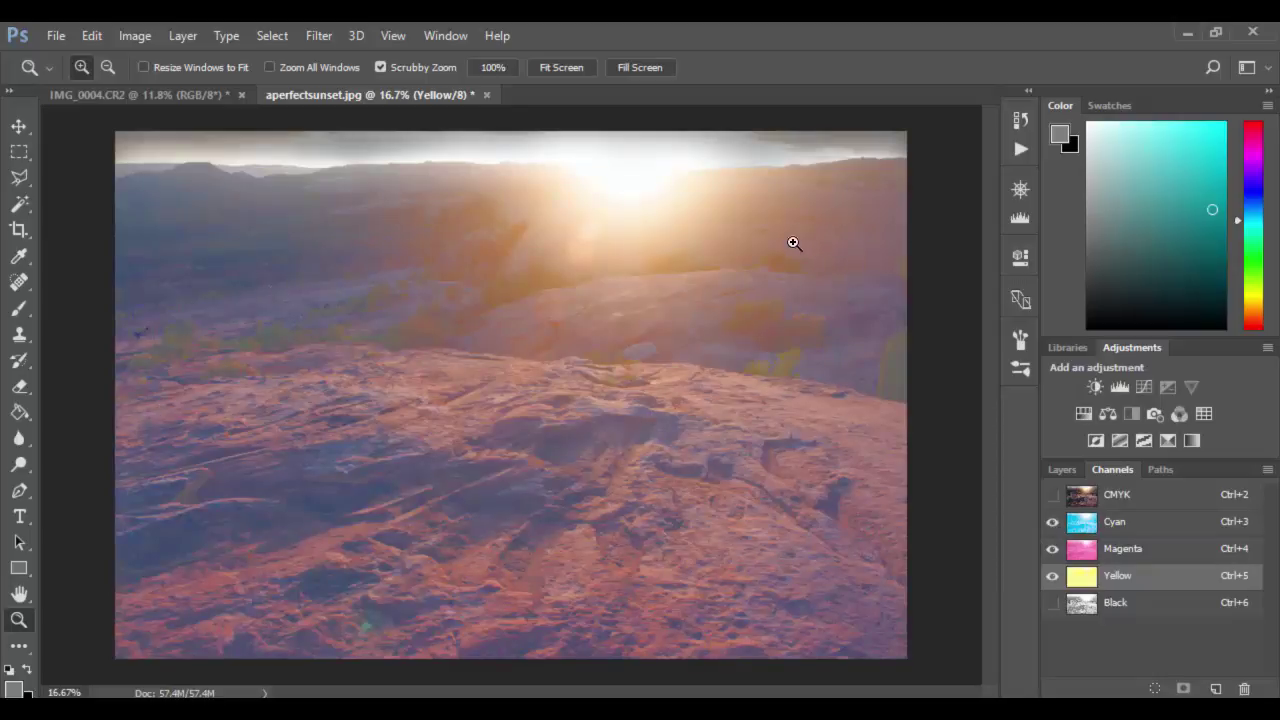
left_click(1052, 603)
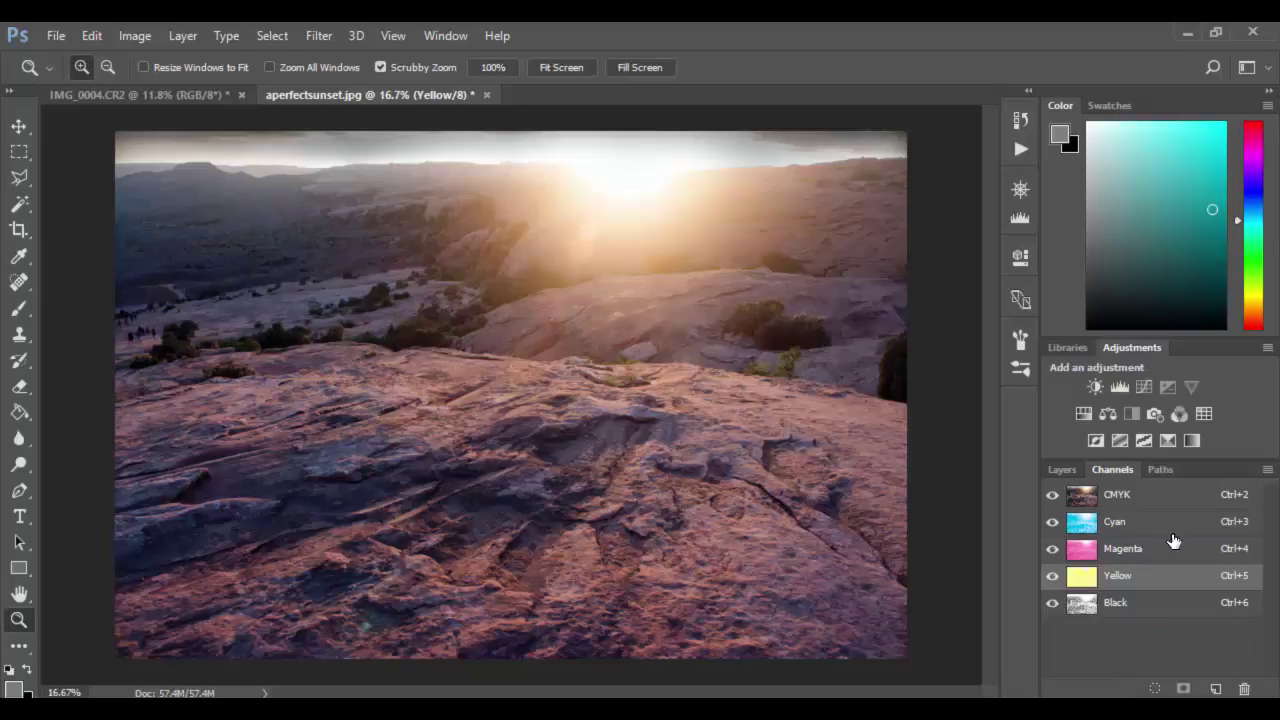
left_click(1144, 496)
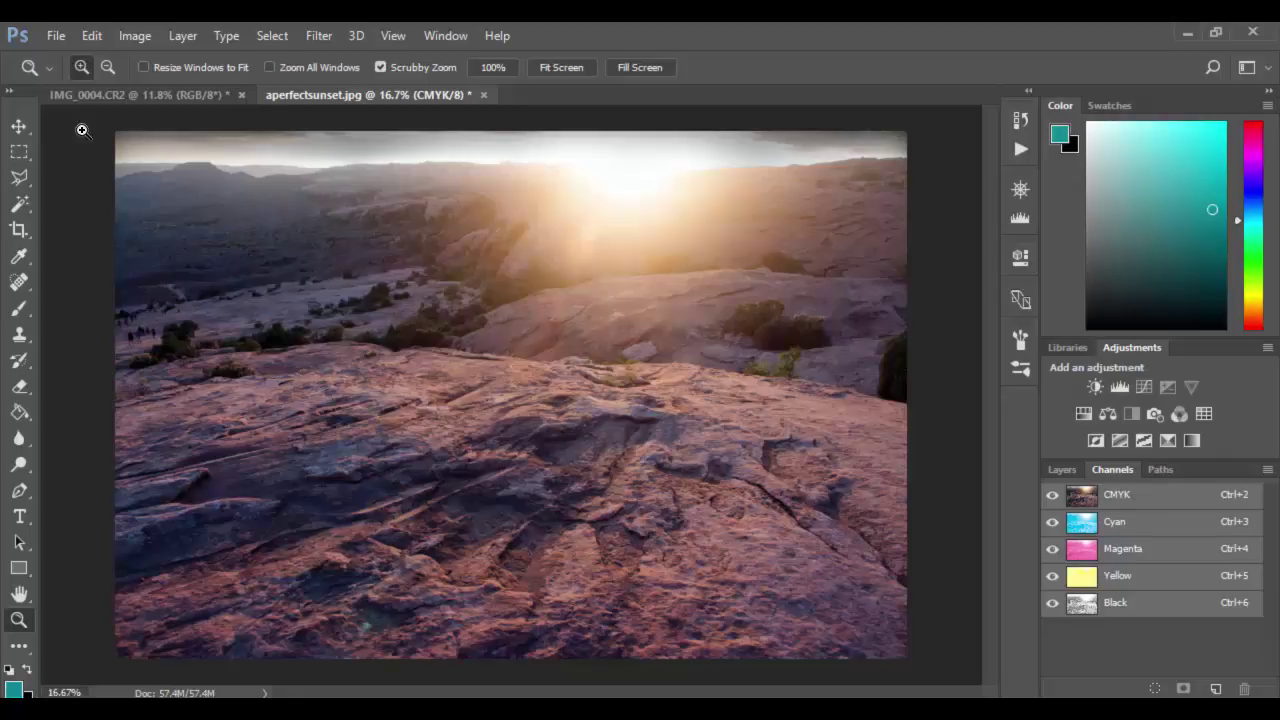
left_click(116, 96)
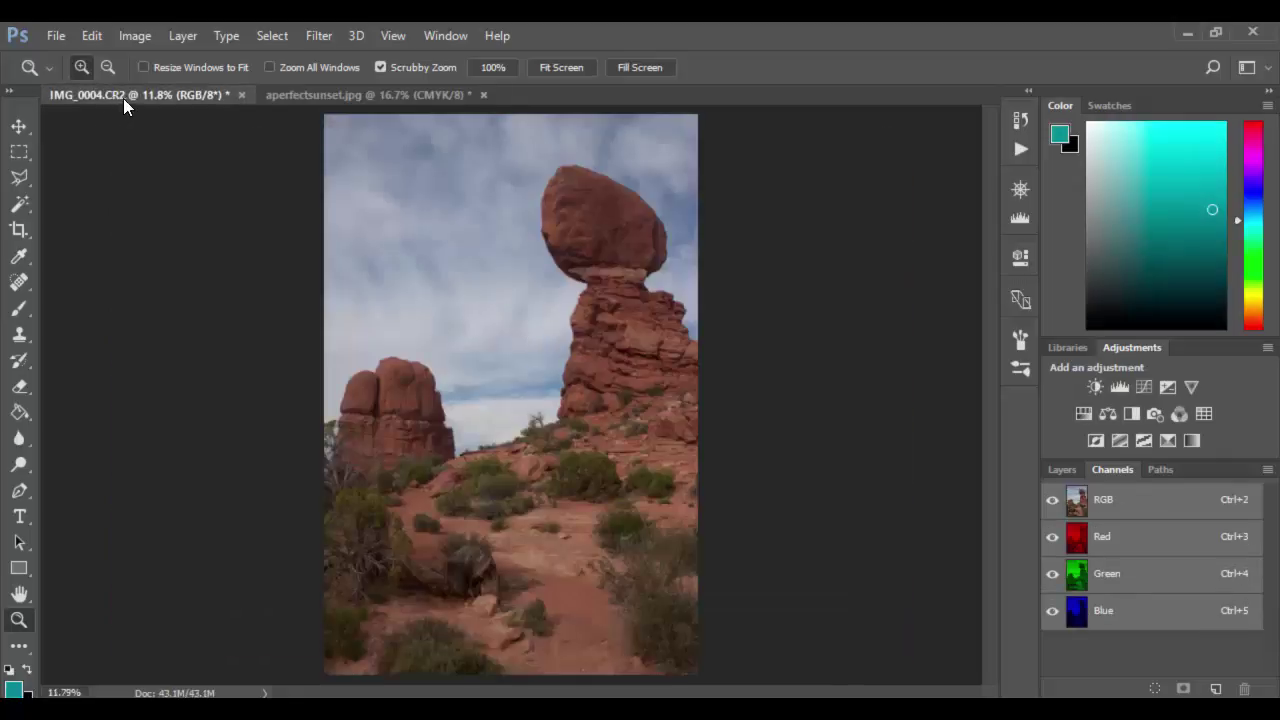
left_click(1053, 466)
left_click(1117, 472)
left_click(1134, 542)
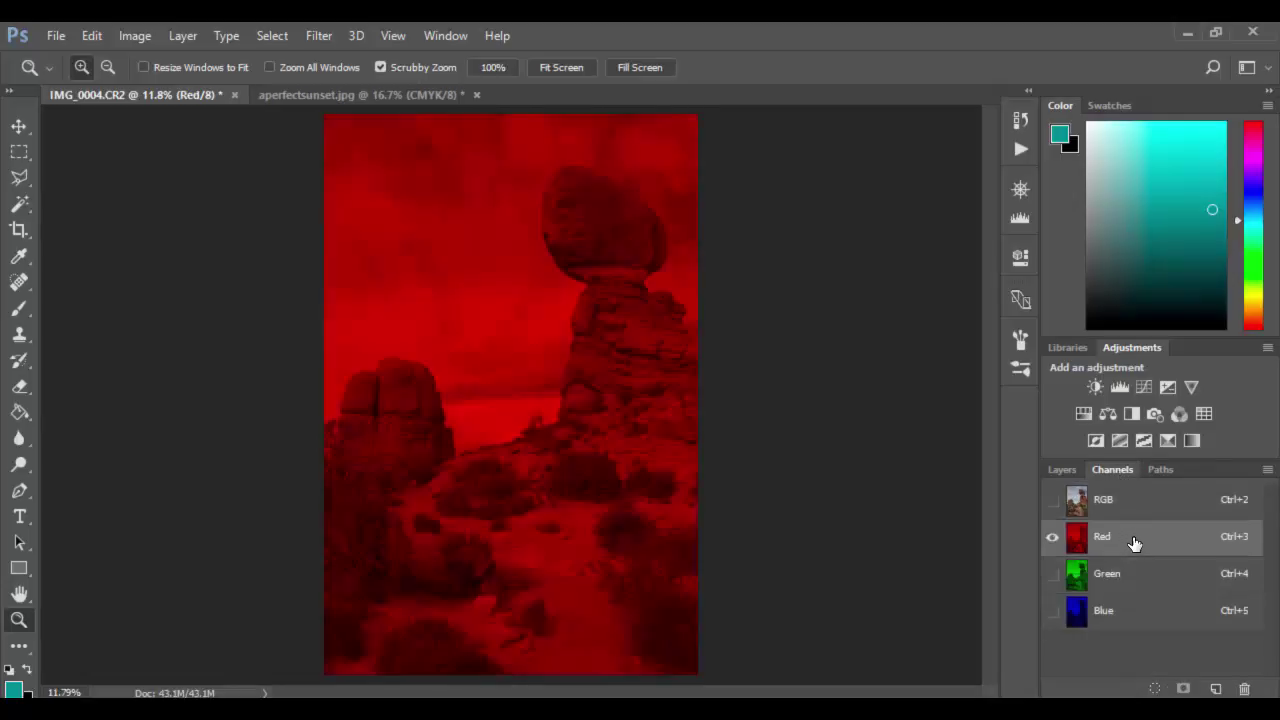
left_click(1134, 574)
left_click(1129, 620)
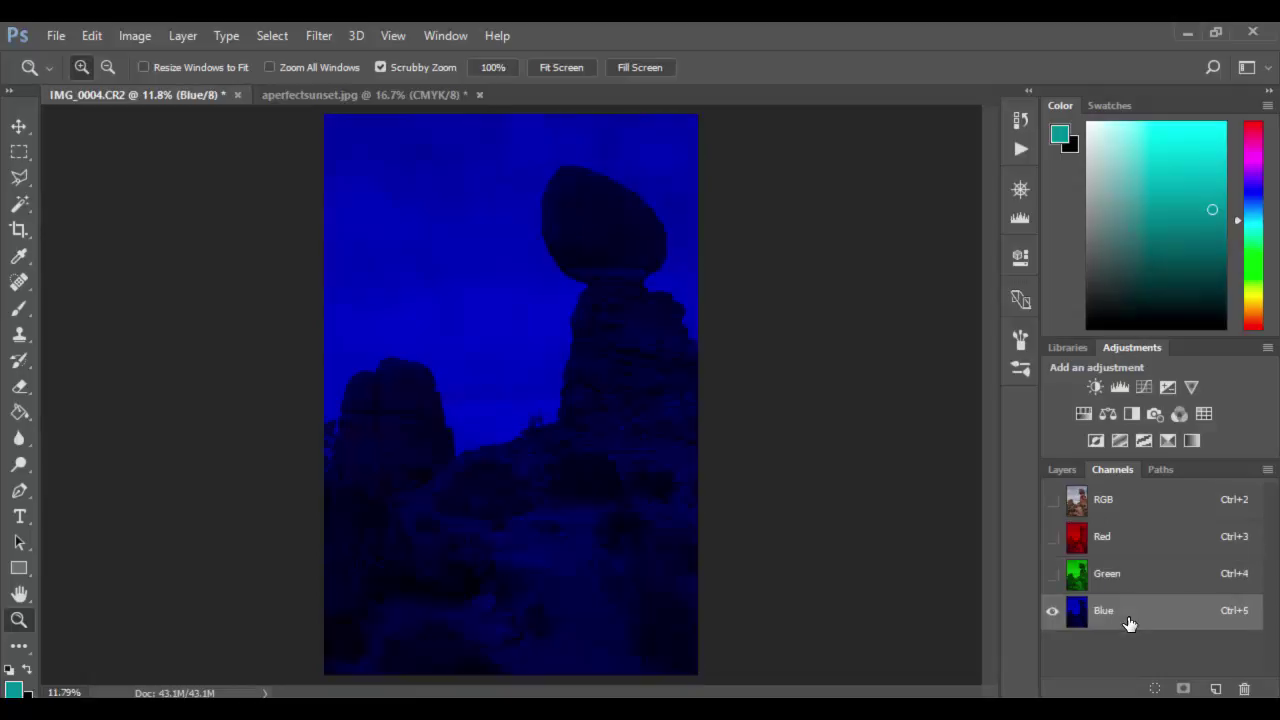
left_click(1135, 508)
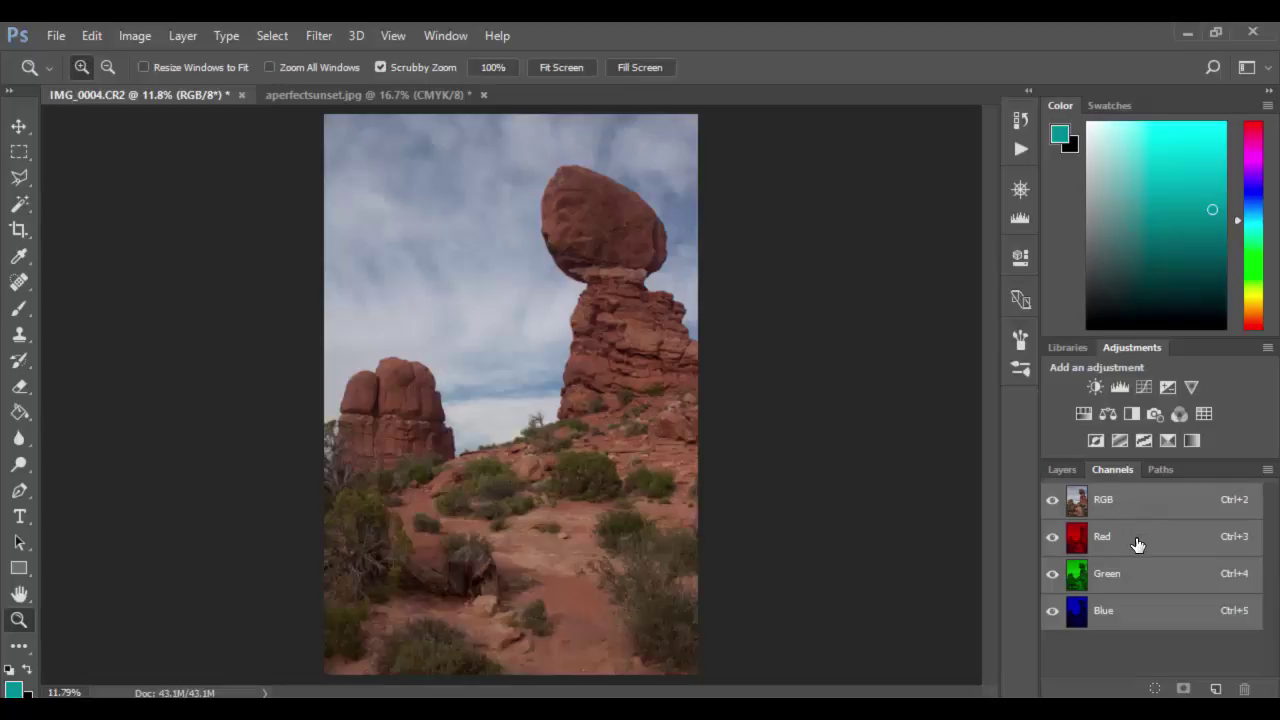
left_click(1128, 543)
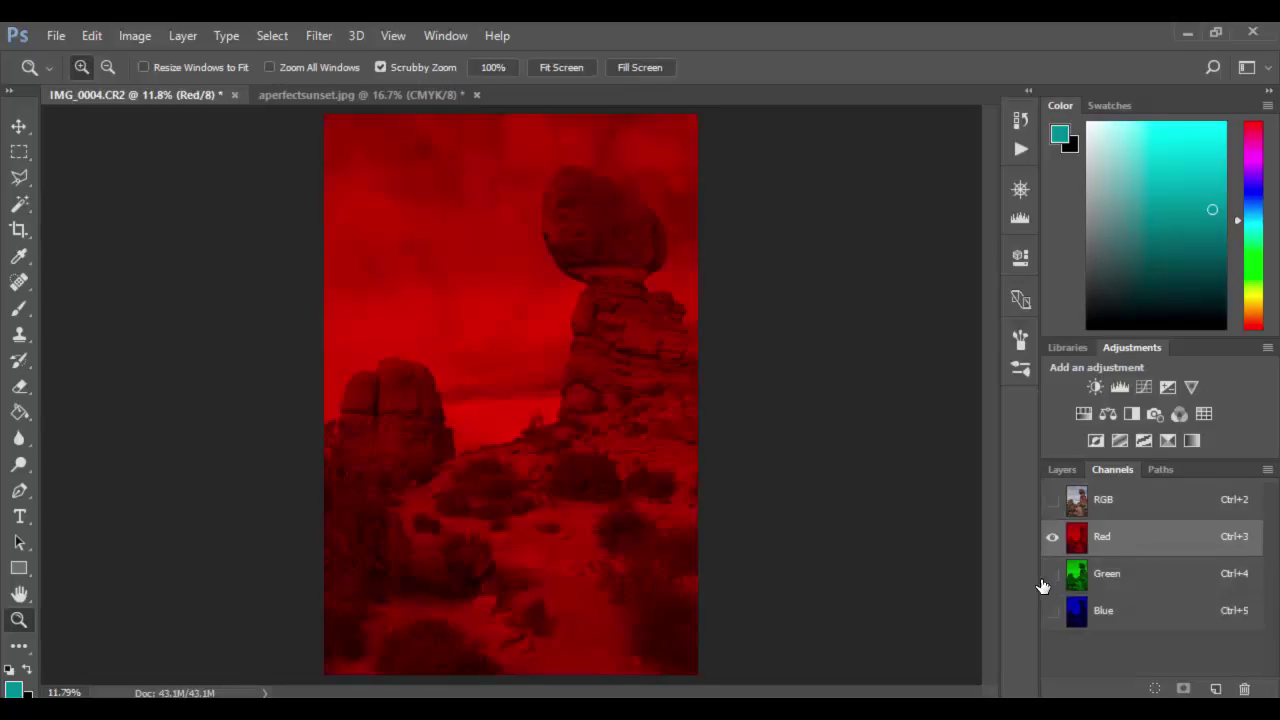
left_click(1052, 575)
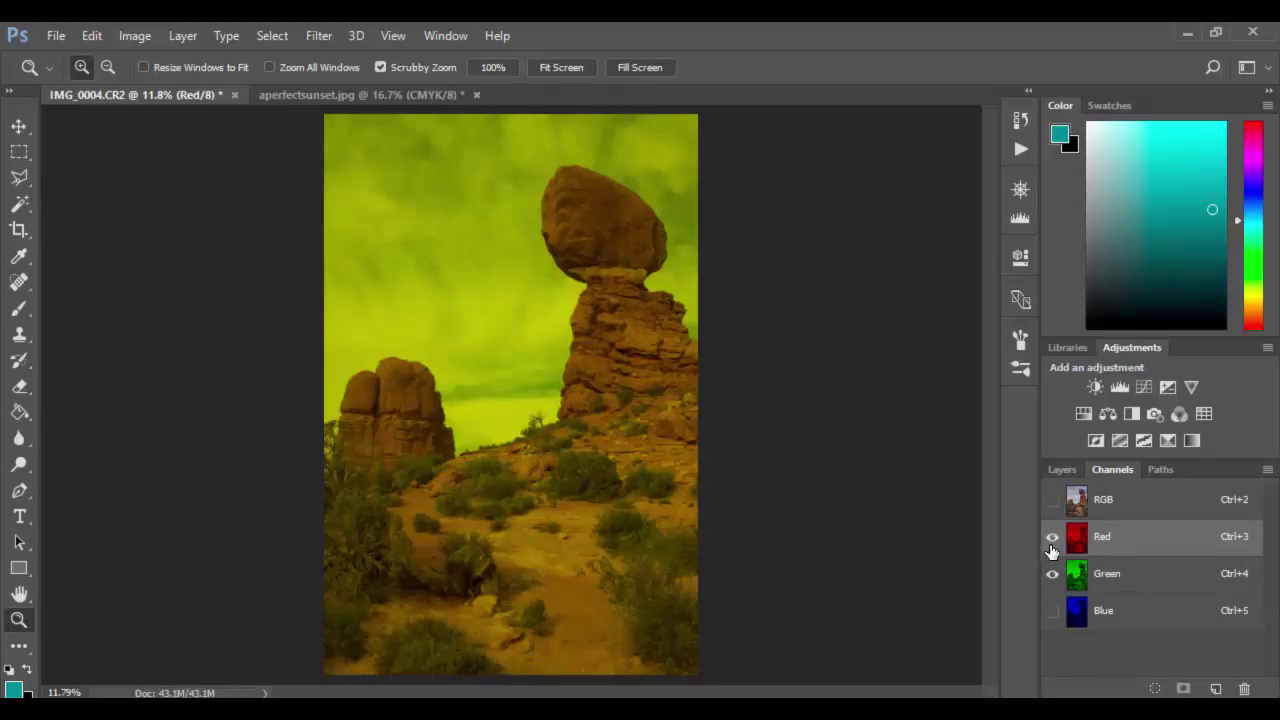
left_click(1052, 612)
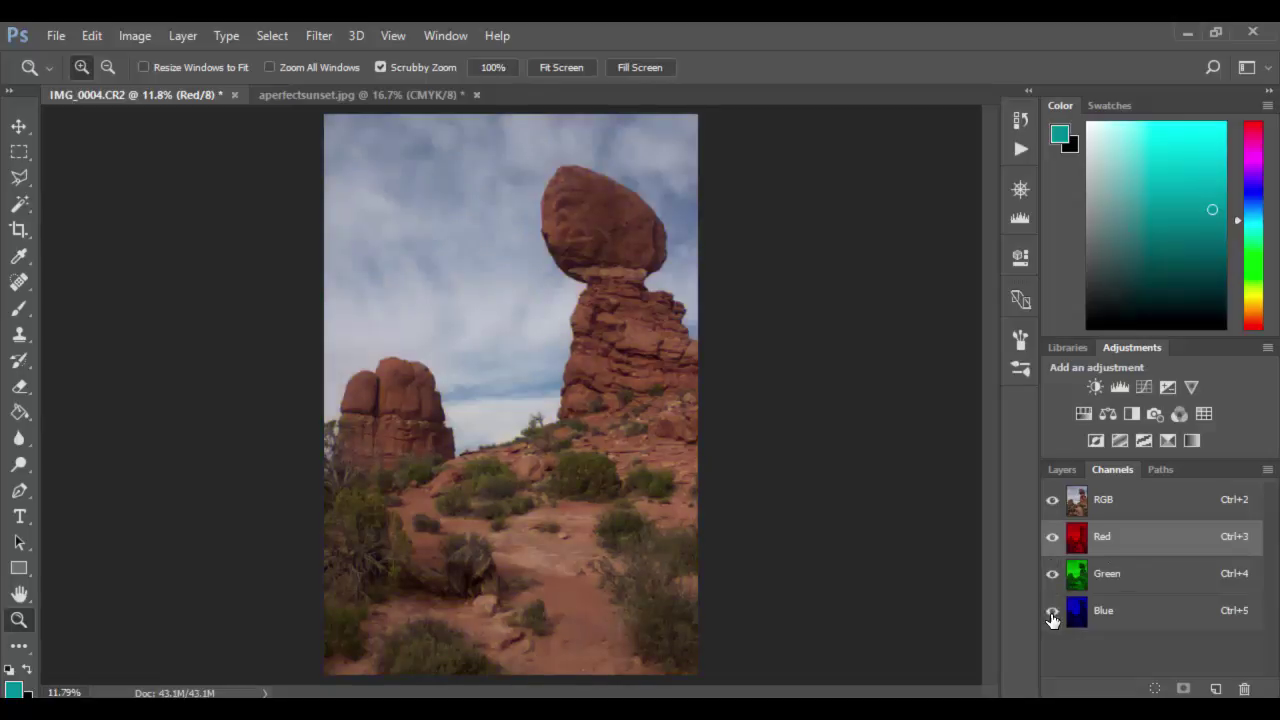
left_click(1052, 618)
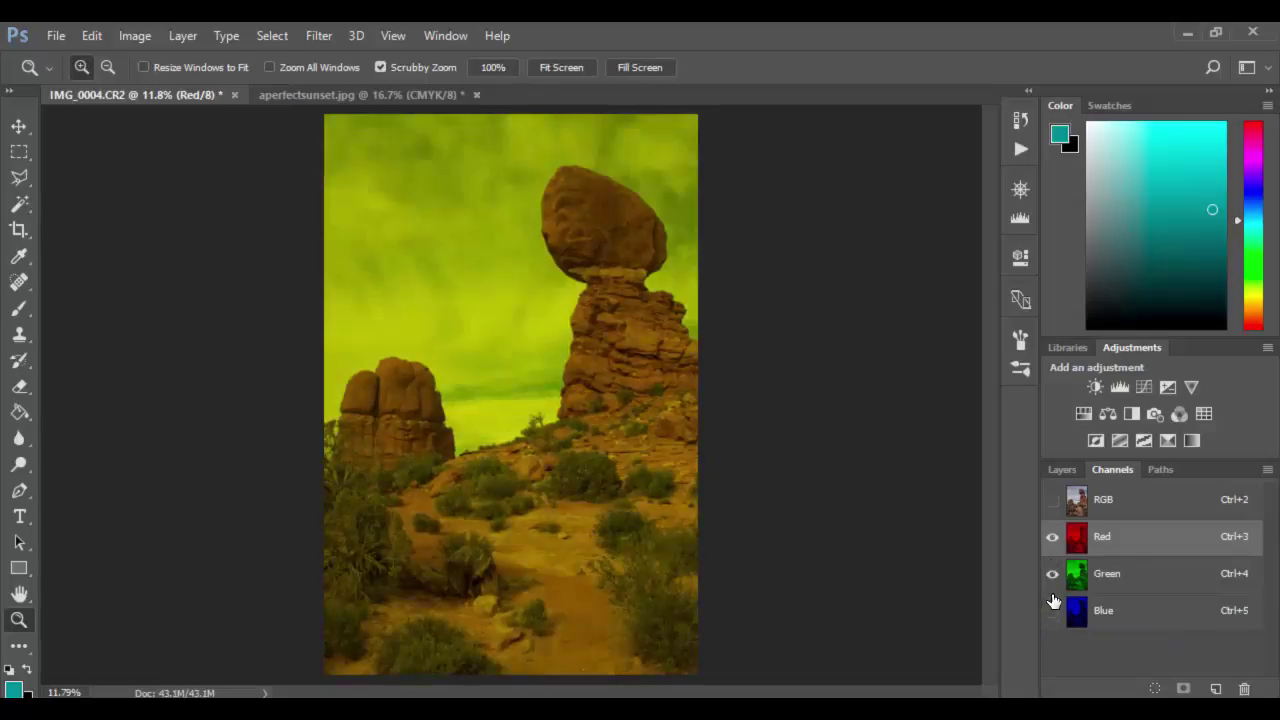
left_click(1052, 612)
left_click(1052, 574)
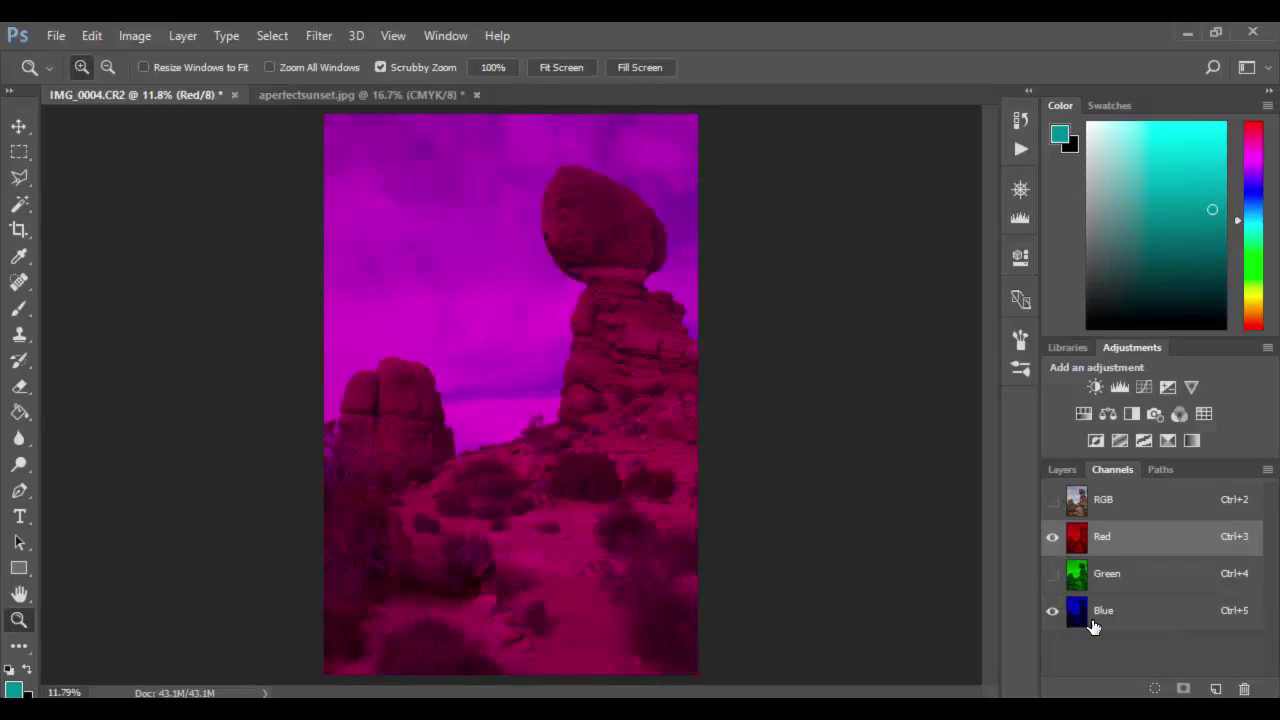
left_click(1053, 575)
left_click(1052, 537)
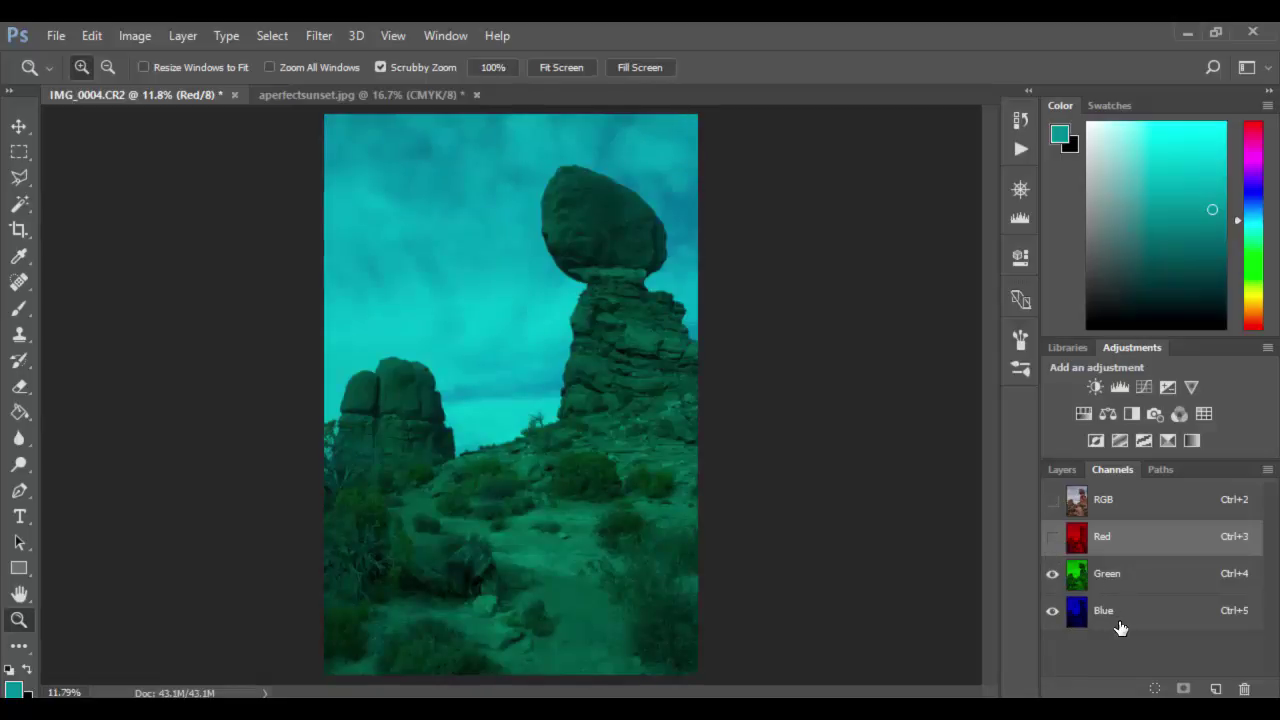
left_click(1130, 507)
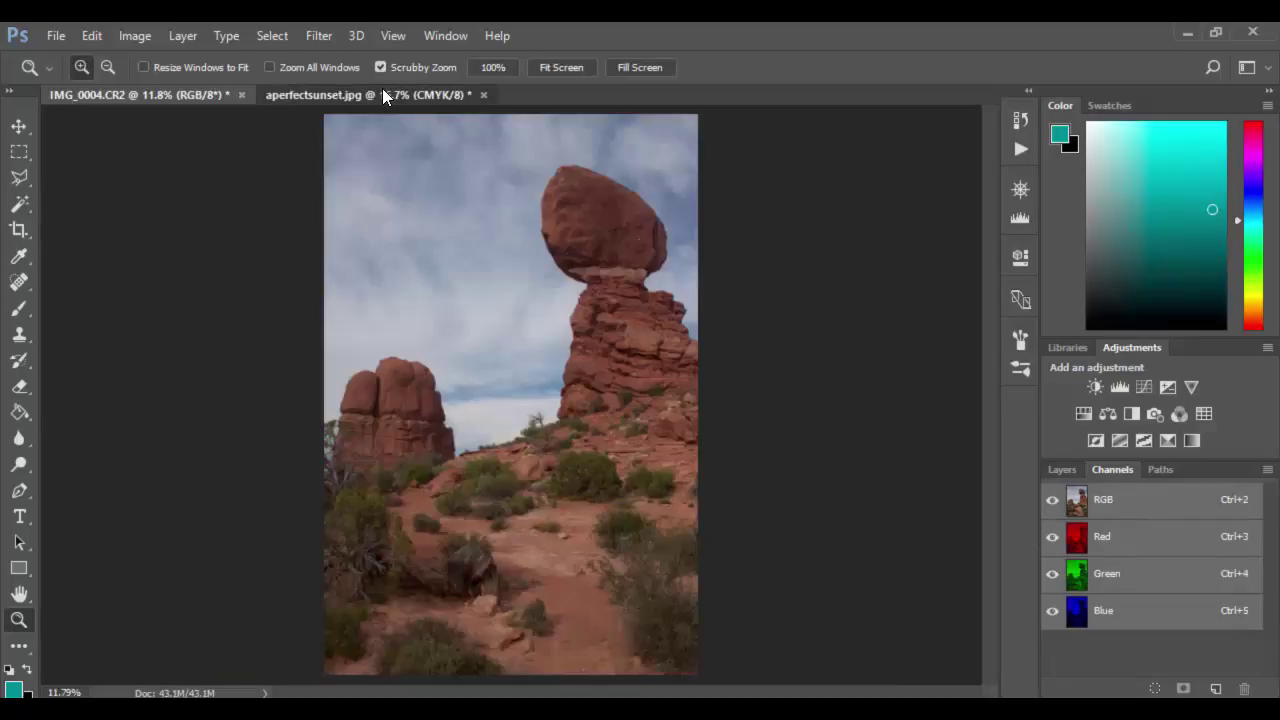
Switch the panel to Layers, then flip between the two photos, ending on IMG_0004.CR2.
left_click(383, 90)
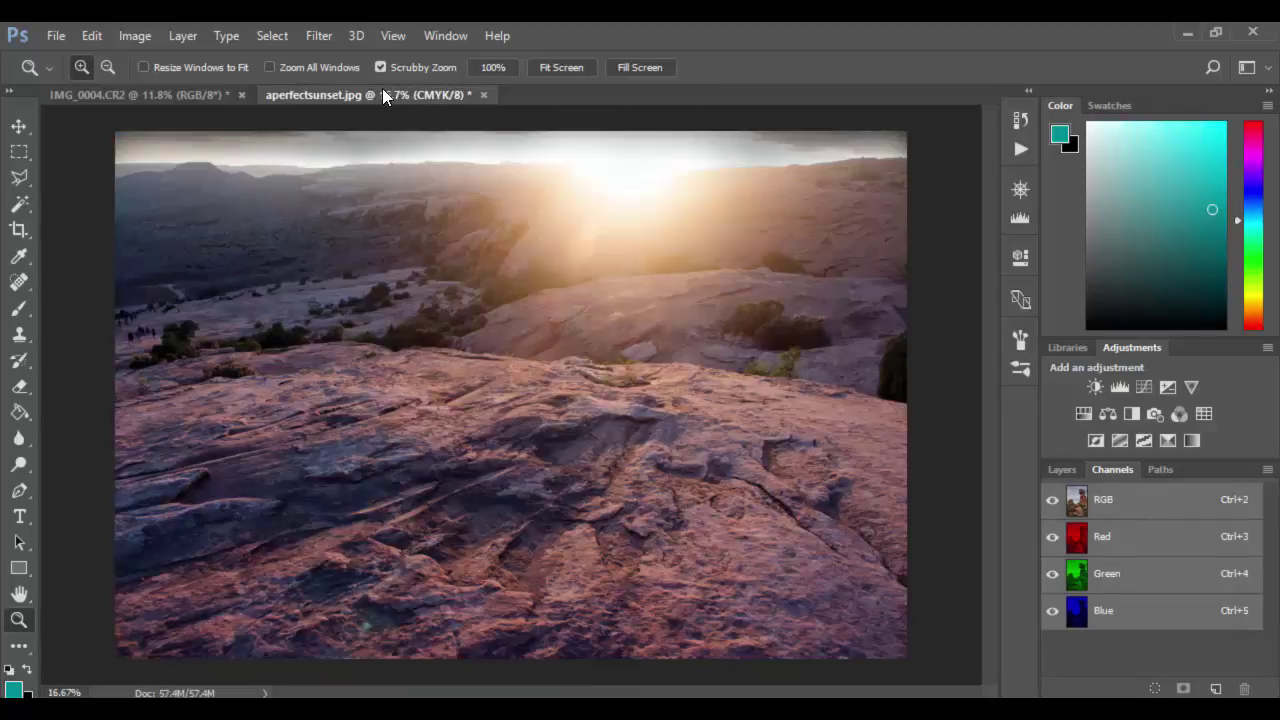
left_click(1069, 468)
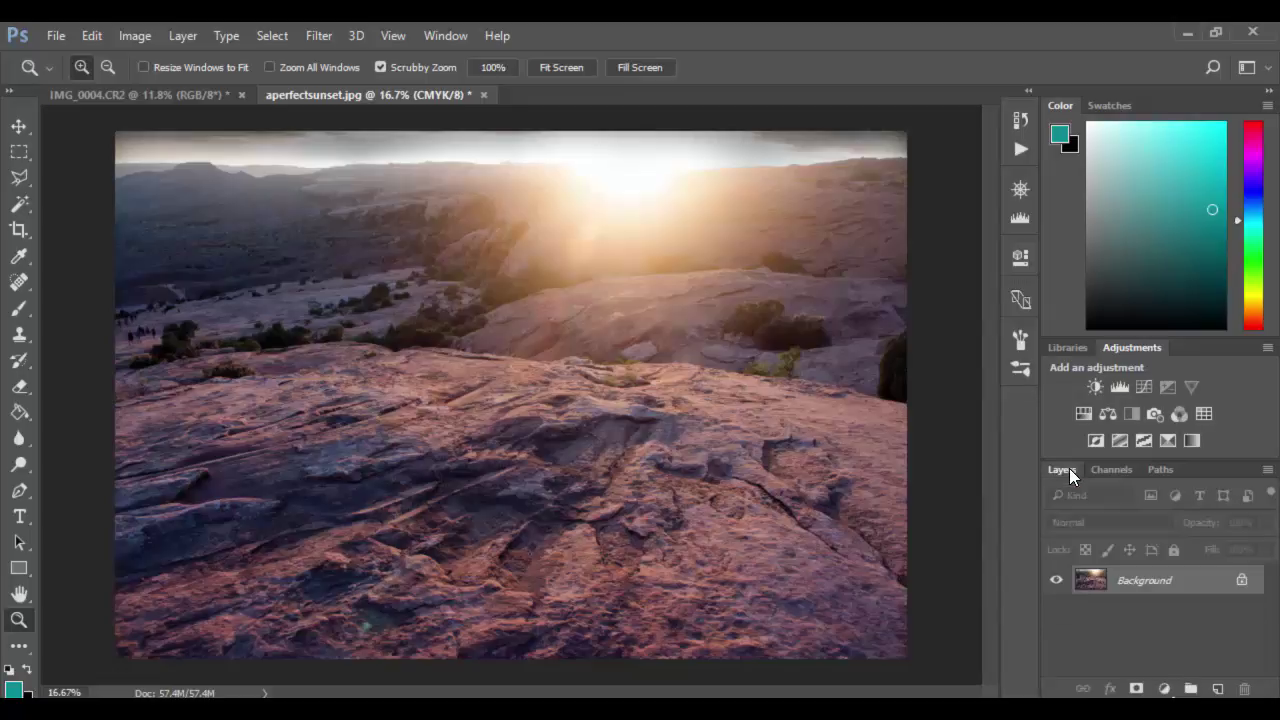
left_click(80, 95)
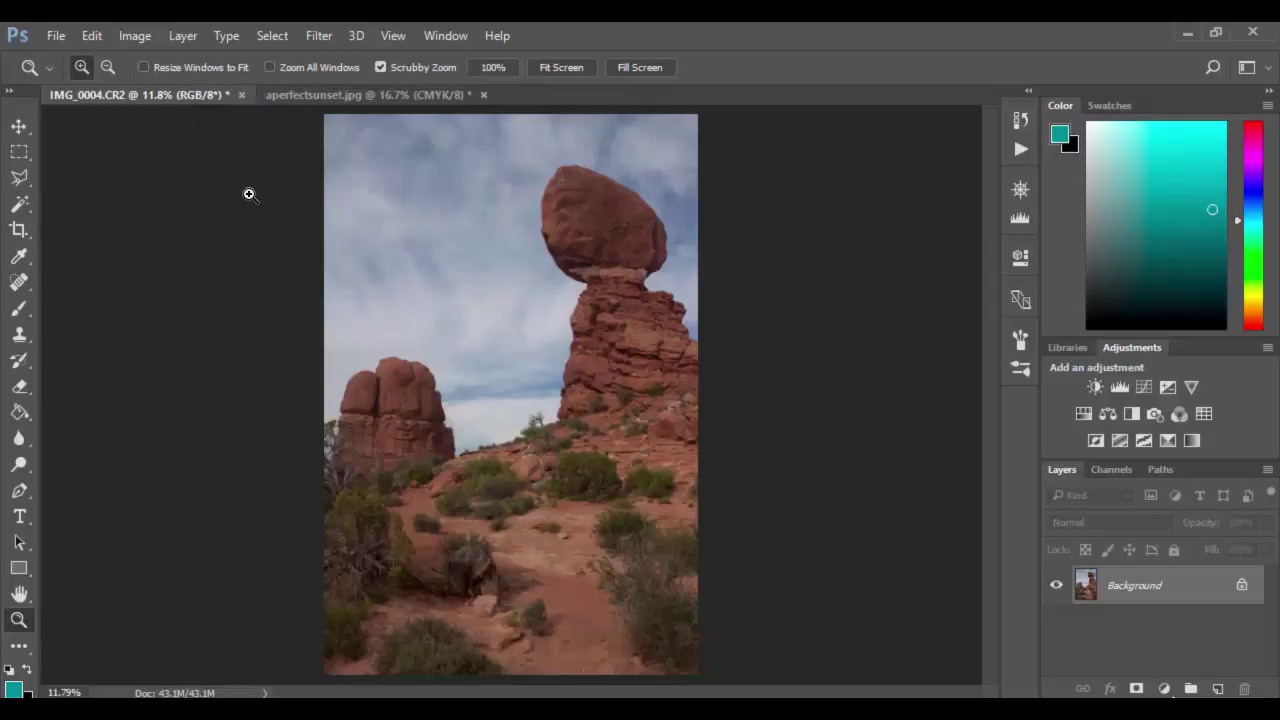
left_click(302, 92)
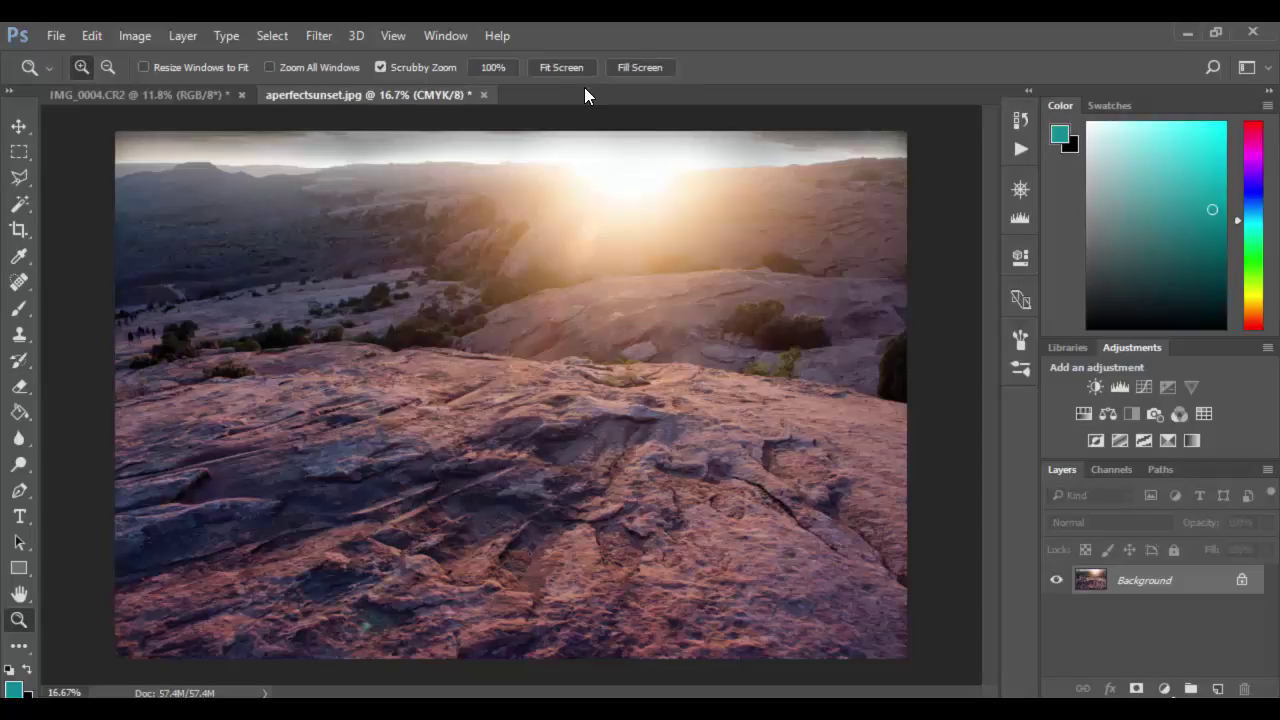
left_click(174, 89)
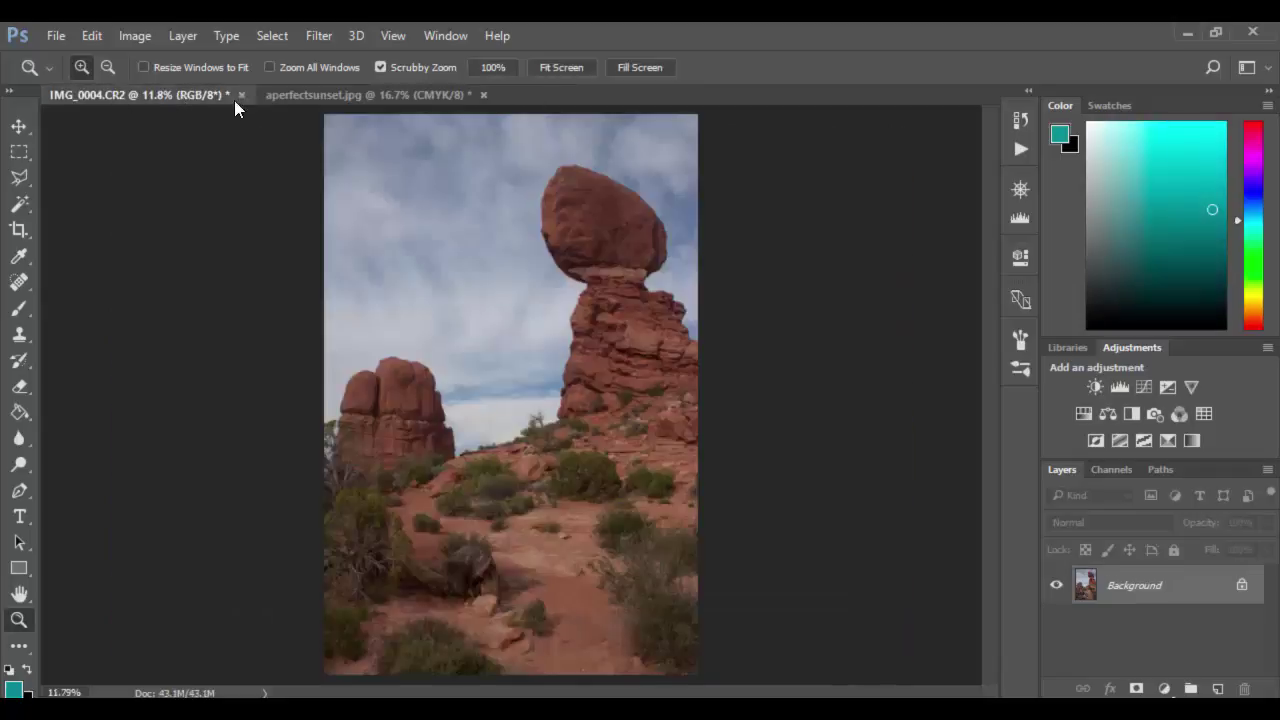
left_click(344, 97)
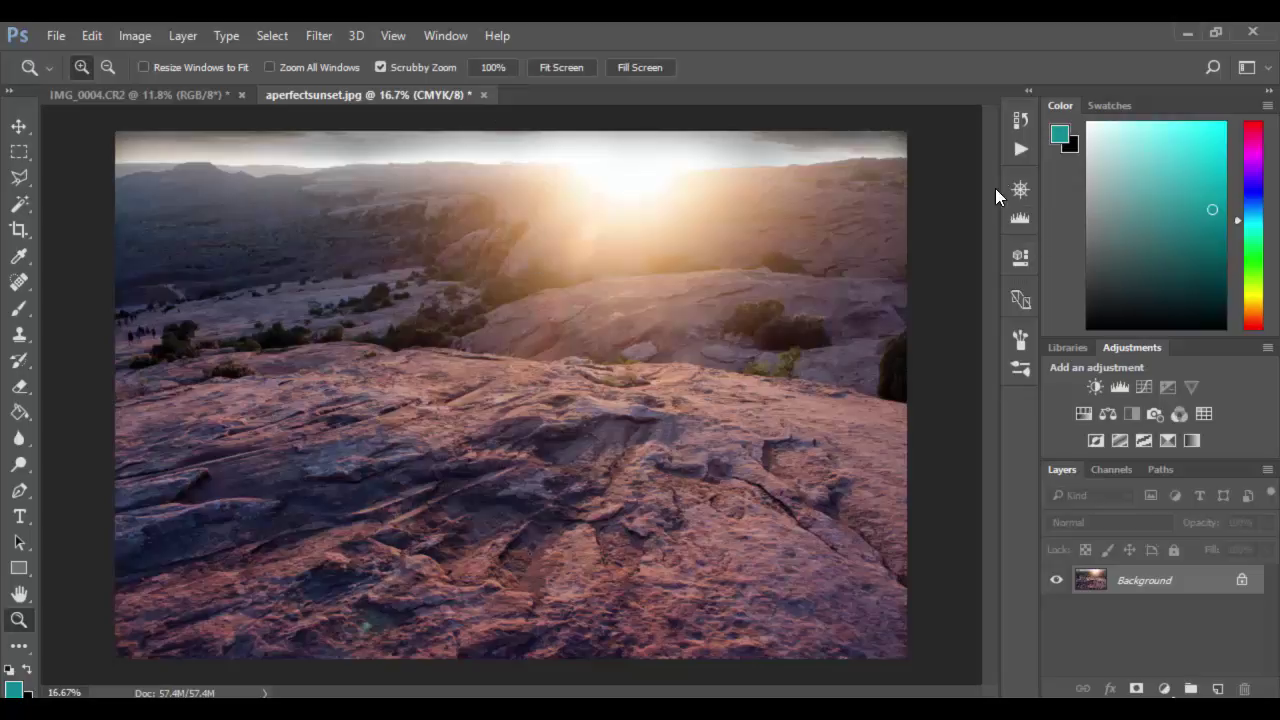
left_click(180, 95)
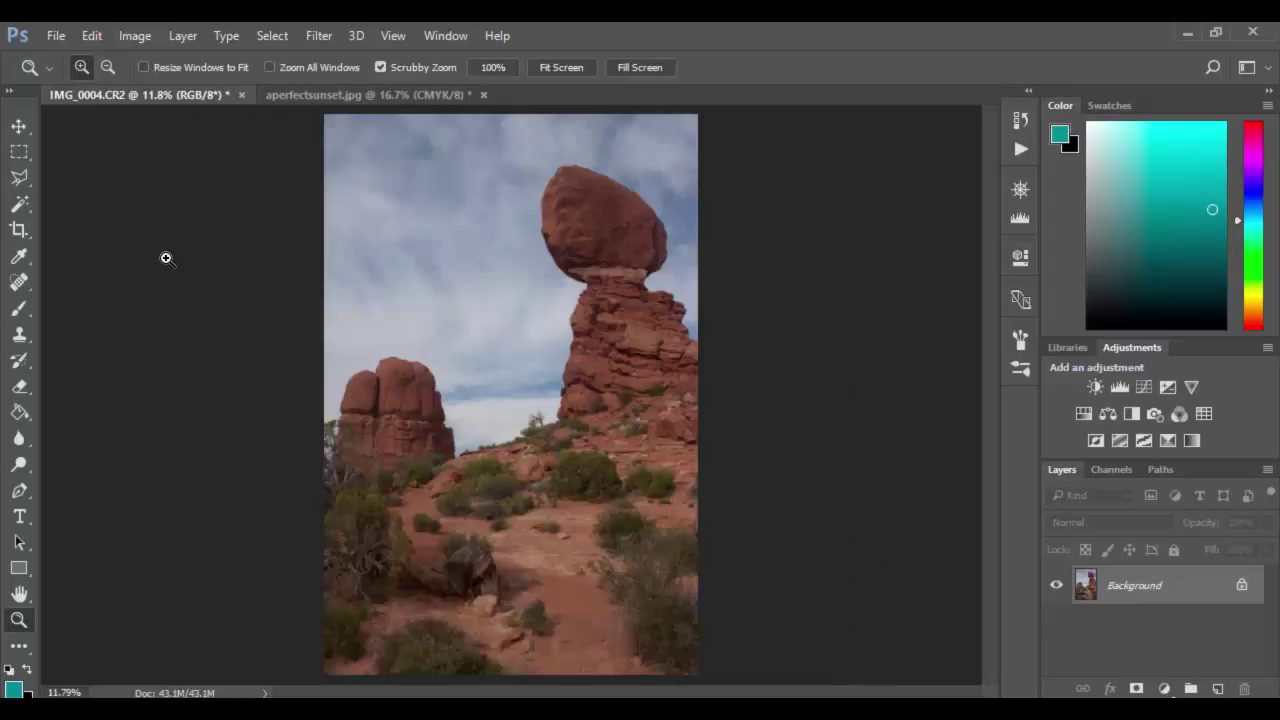